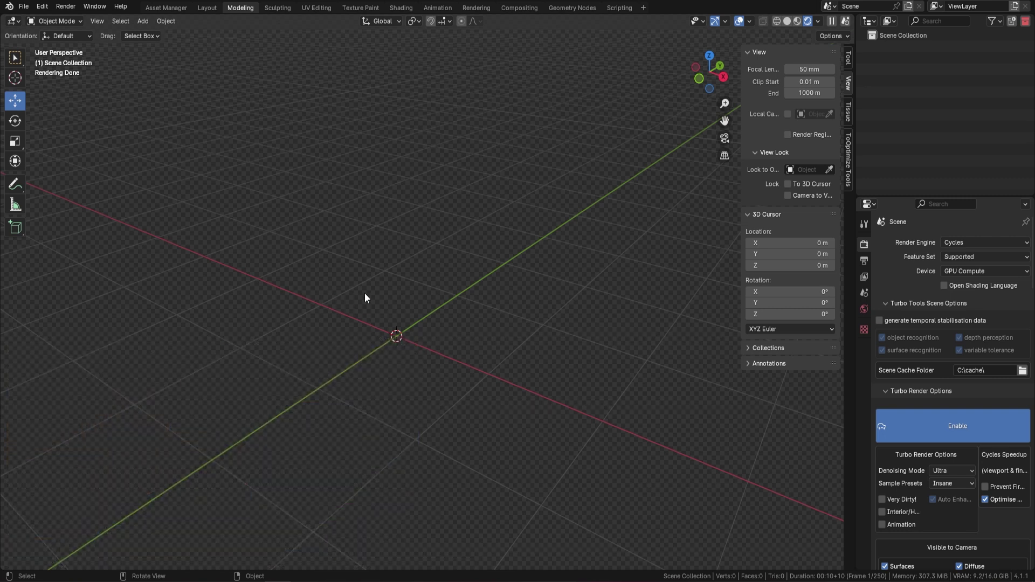
- Add a plane and give it a Geometry Nodes modifier using the BoatHull node group
{"action": "key", "text": "shift+a"}
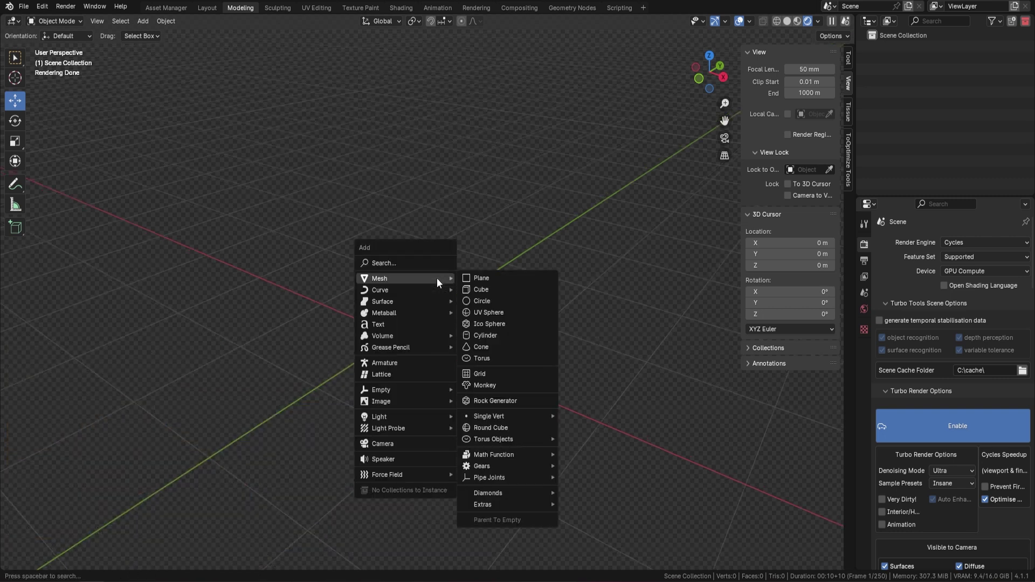
{"action": "left_click", "coordinate": [486, 277]}
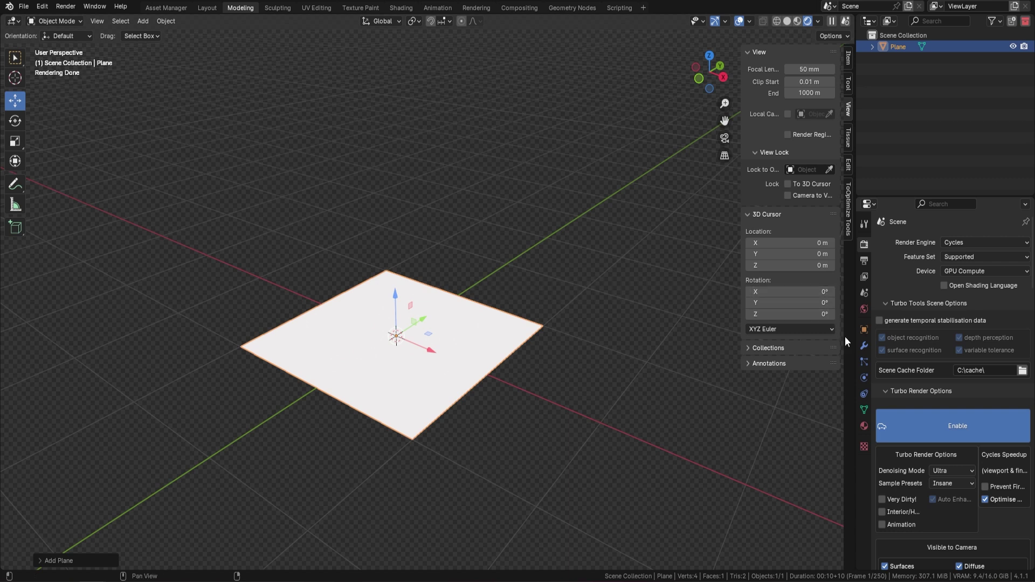
{"action": "left_click", "coordinate": [864, 346]}
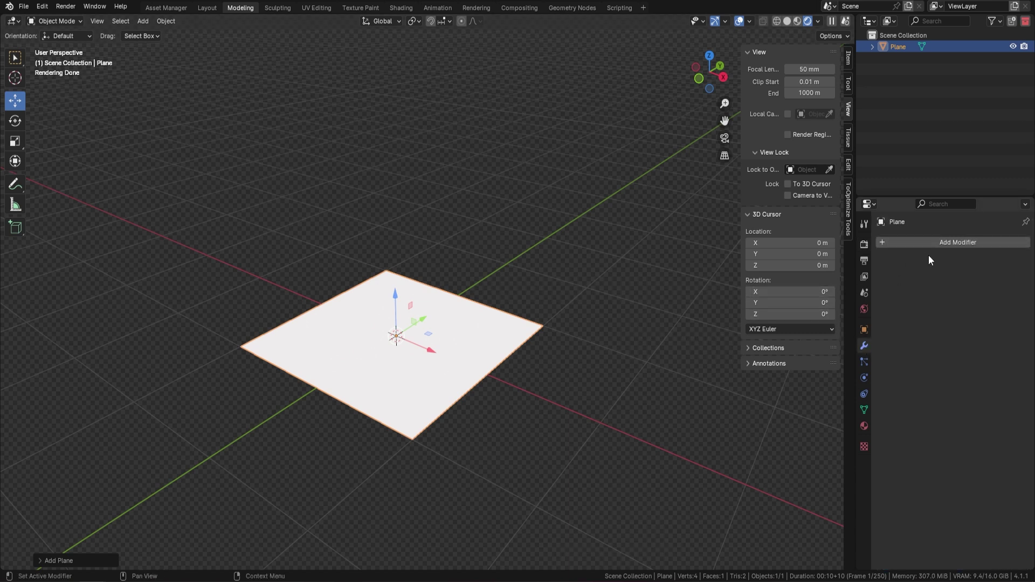
{"action": "left_click", "coordinate": [936, 242]}
{"action": "left_click", "coordinate": [922, 241]}
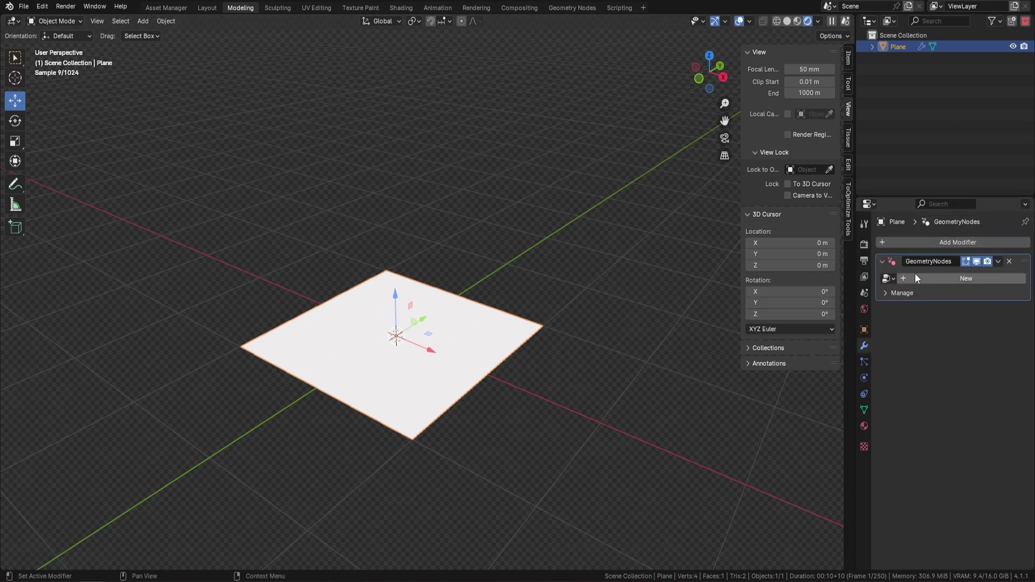
{"action": "left_click", "coordinate": [887, 278]}
{"action": "left_click", "coordinate": [800, 296]}
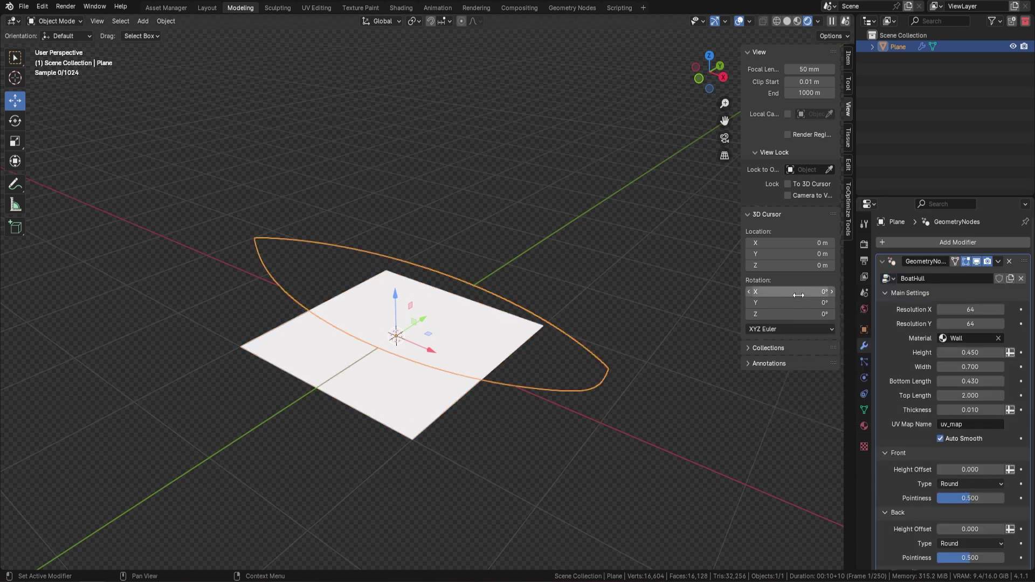
{"action": "middle_click_drag", "start_coordinate": [478, 355], "coordinate": [500, 323]}
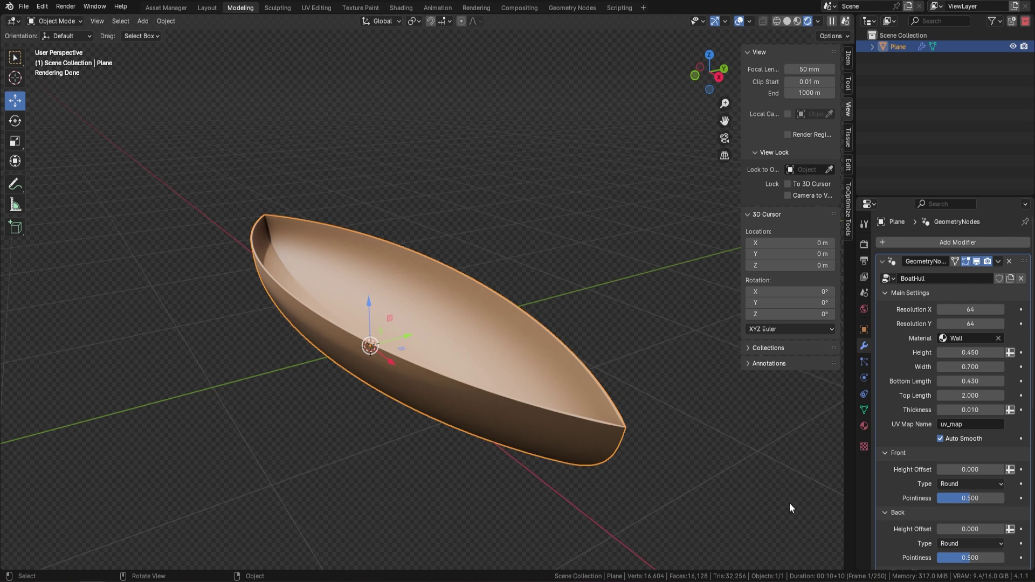
- Enlarge the Properties editor and collapse the Front, Back, Timber/Floor, Capping and Keel subpanels
{"action": "left_click_drag", "start_coordinate": [905, 198], "coordinate": [905, 81]}
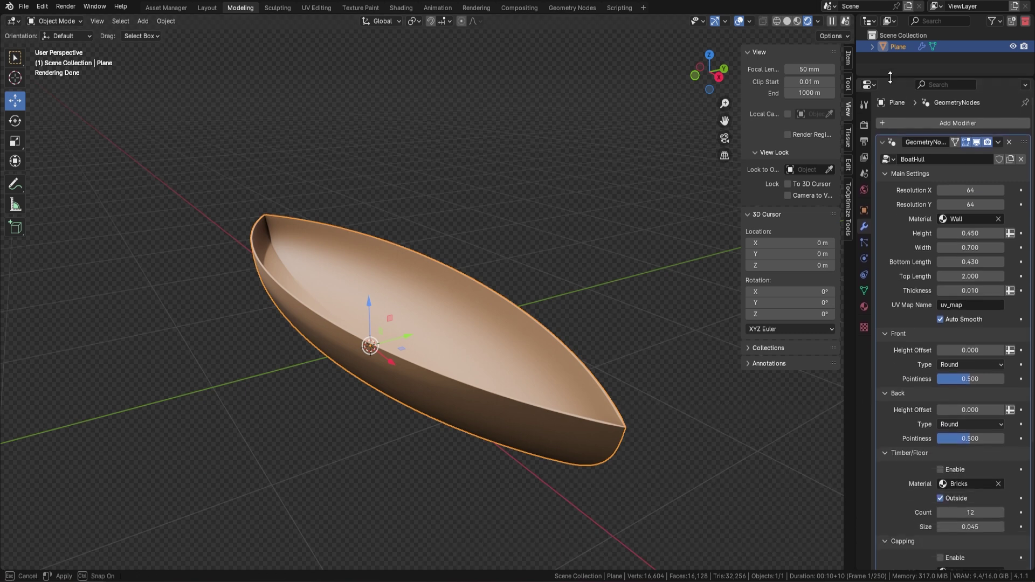
{"action": "left_click", "coordinate": [885, 337]}
{"action": "left_click", "coordinate": [884, 347]}
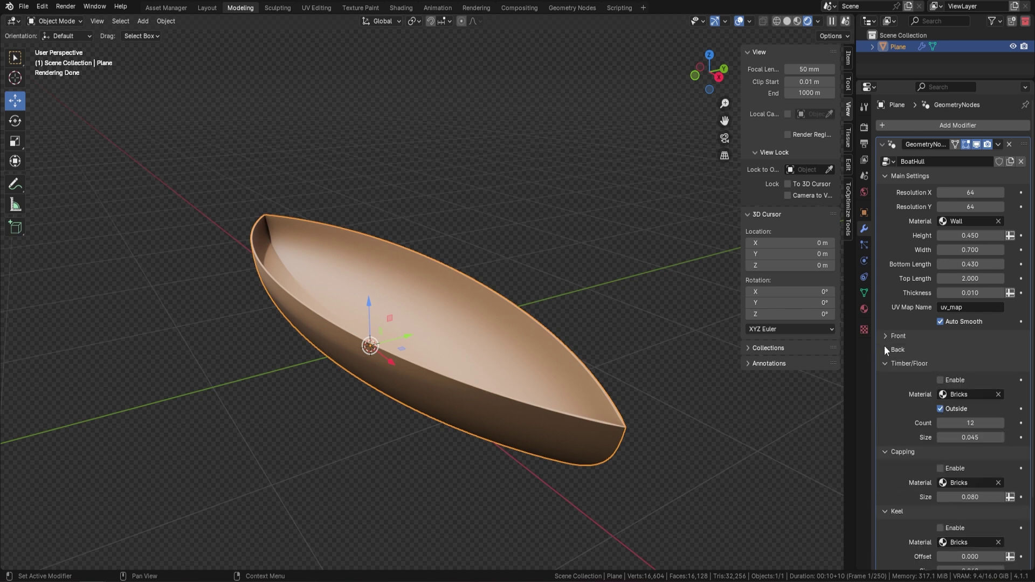
{"action": "left_click", "coordinate": [885, 364]}
{"action": "left_click", "coordinate": [884, 376]}
{"action": "left_click", "coordinate": [883, 390]}
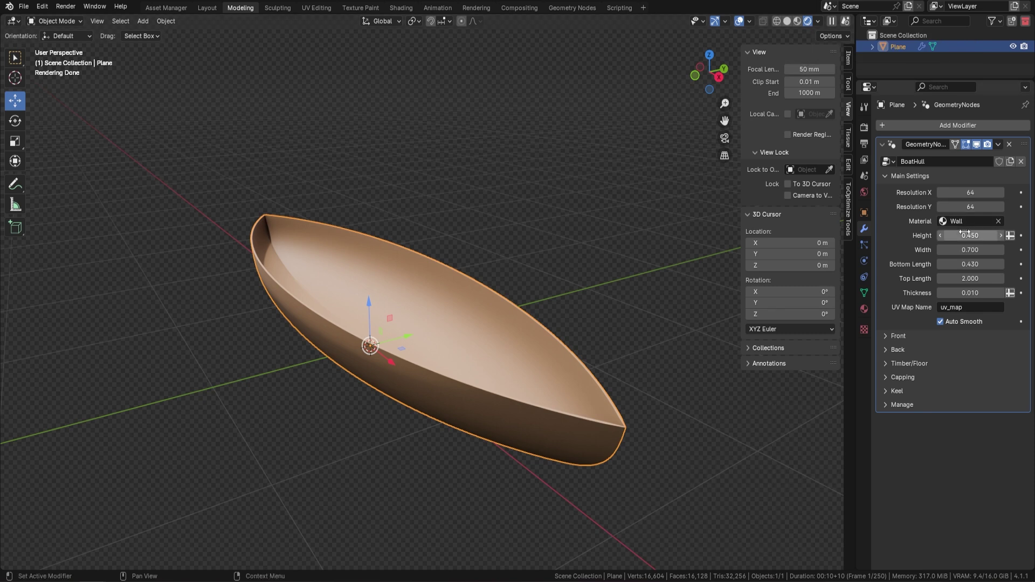
- Set hull Height 0.520, Width 0.750, Bottom Length 1.400, Top Length 1.990 and Thickness 0.030
{"action": "mouse_move", "coordinate": [970, 236]}
{"action": "left_mouse_down"}
{"action": "mouse_move", "coordinate": [986, 235]}
{"action": "mouse_move", "coordinate": [975, 236]}
{"action": "mouse_move", "coordinate": [973, 250]}
{"action": "left_mouse_up"}
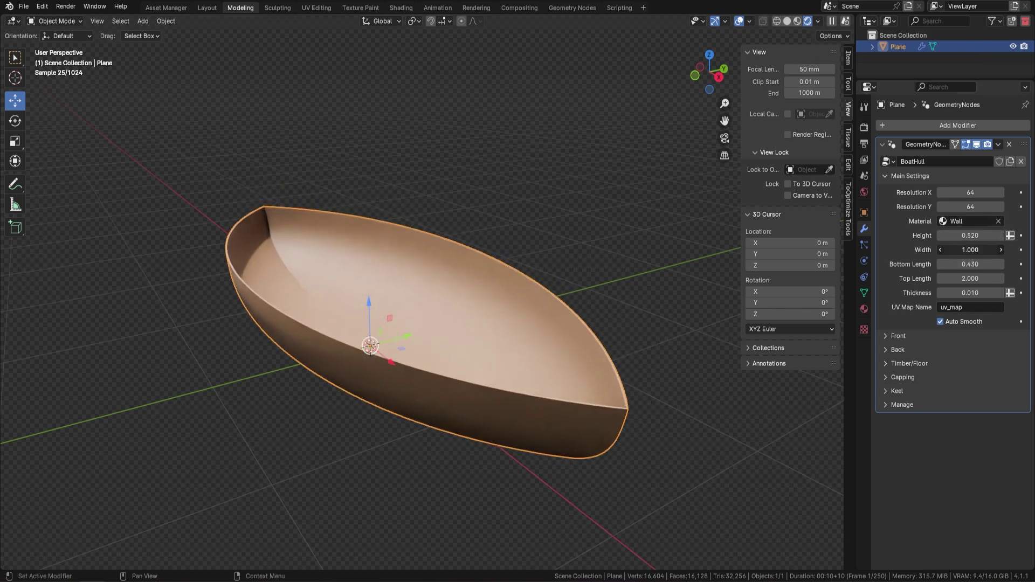
{"action": "middle_click_drag", "start_coordinate": [539, 310], "coordinate": [684, 276]}
{"action": "mouse_move", "coordinate": [970, 264]}
{"action": "left_mouse_down"}
{"action": "mouse_move", "coordinate": [999, 263]}
{"action": "mouse_move", "coordinate": [955, 278]}
{"action": "mouse_move", "coordinate": [970, 278]}
{"action": "left_mouse_up"}
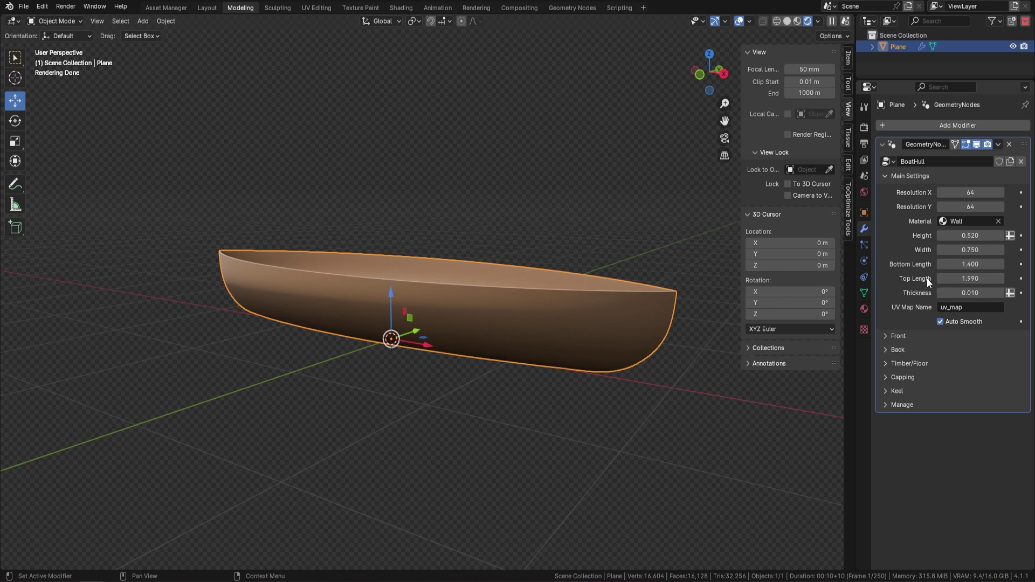
{"action": "left_click_drag", "start_coordinate": [635, 274], "coordinate": [638, 277]}
{"action": "middle_click_drag", "start_coordinate": [638, 273], "coordinate": [617, 306]}
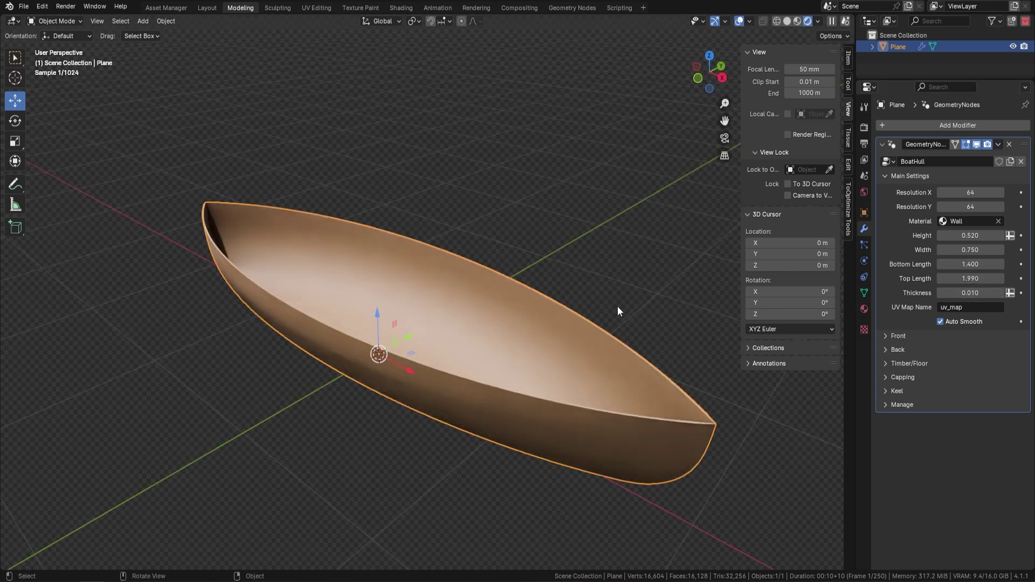
{"action": "left_click_drag", "start_coordinate": [965, 293], "coordinate": [966, 293]}
{"action": "middle_click_drag", "start_coordinate": [445, 293], "coordinate": [512, 293]}
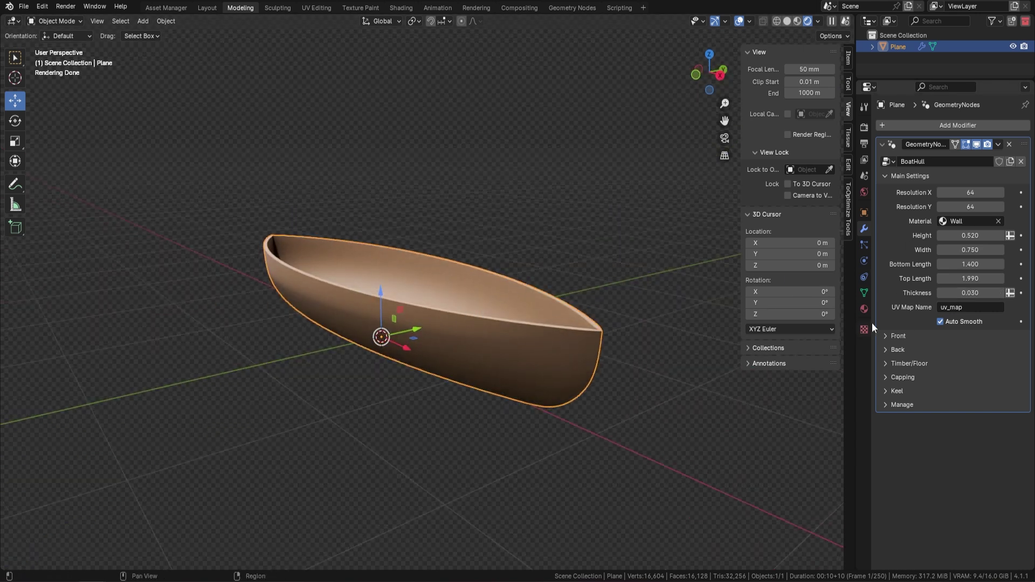
- Expand Front and Back subpanels and set Back Height Offset 0.660 and Front Height Offset 0.260
{"action": "left_click", "coordinate": [887, 337]}
{"action": "left_click", "coordinate": [889, 395]}
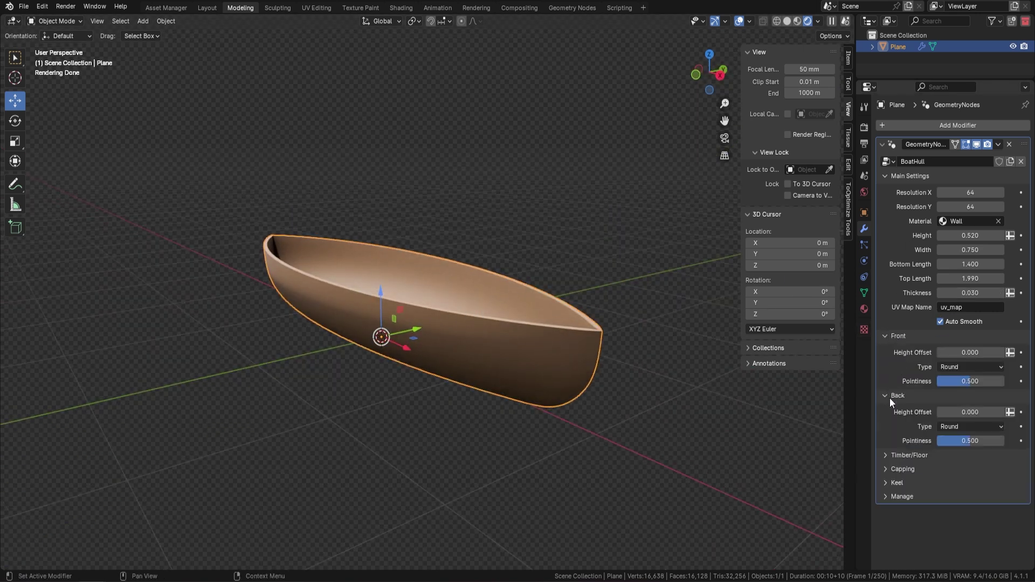
{"action": "middle_click_drag", "start_coordinate": [597, 277], "coordinate": [541, 287], "text": "shift"}
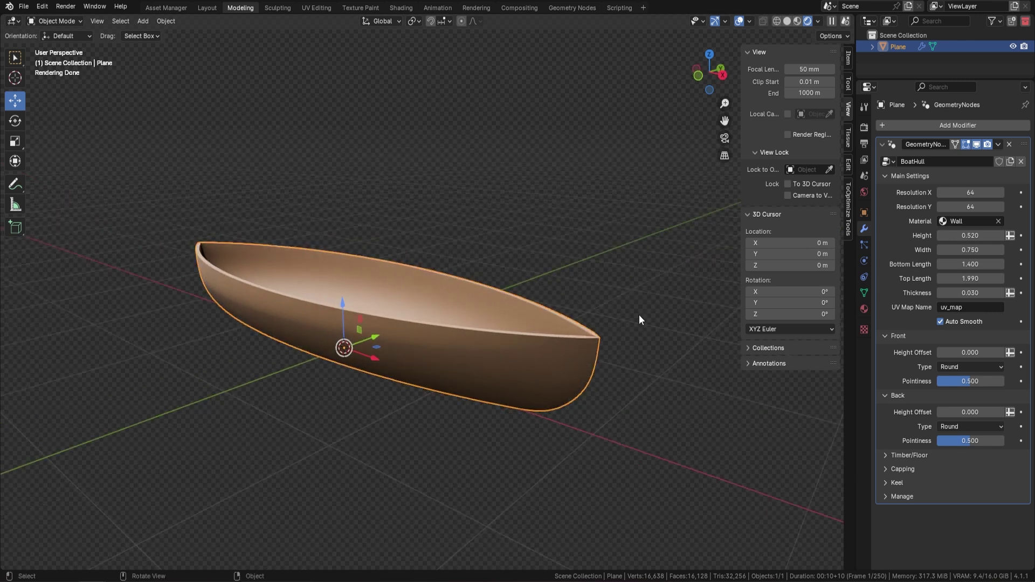
{"action": "left_click_drag", "start_coordinate": [970, 412], "coordinate": [1020, 412]}
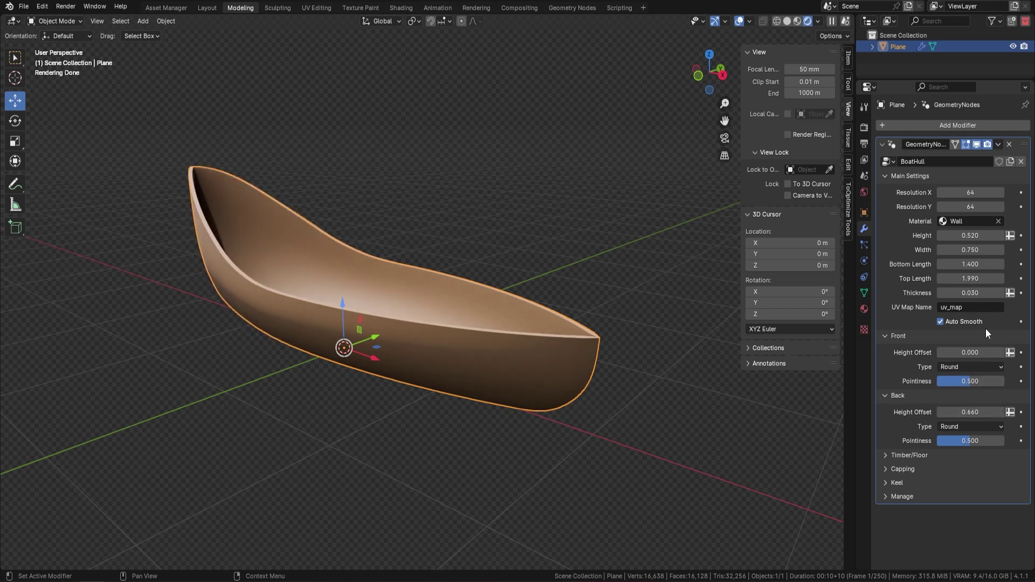
{"action": "left_click_drag", "start_coordinate": [965, 352], "coordinate": [985, 352]}
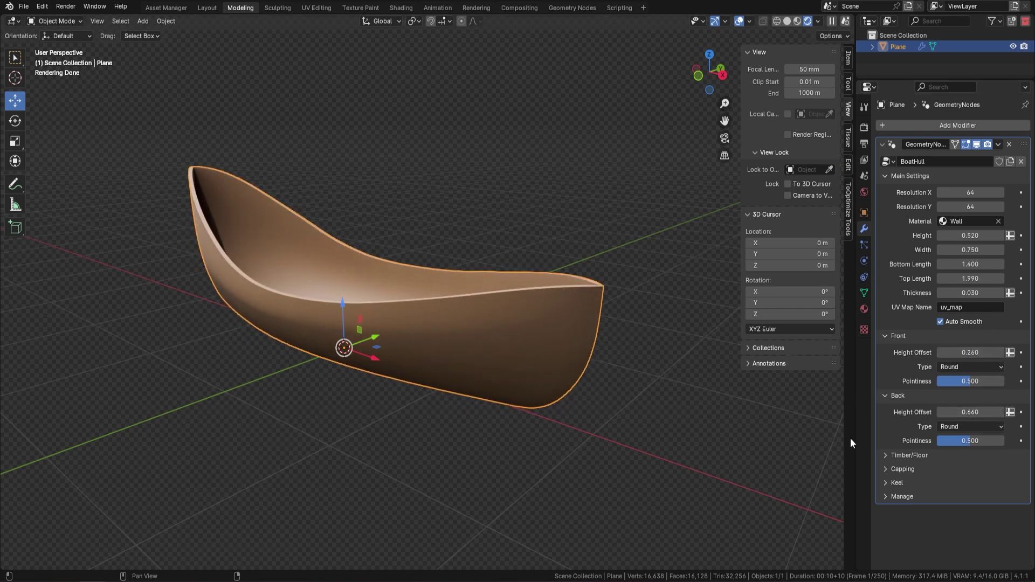
{"action": "middle_click_drag", "start_coordinate": [517, 334], "coordinate": [483, 301]}
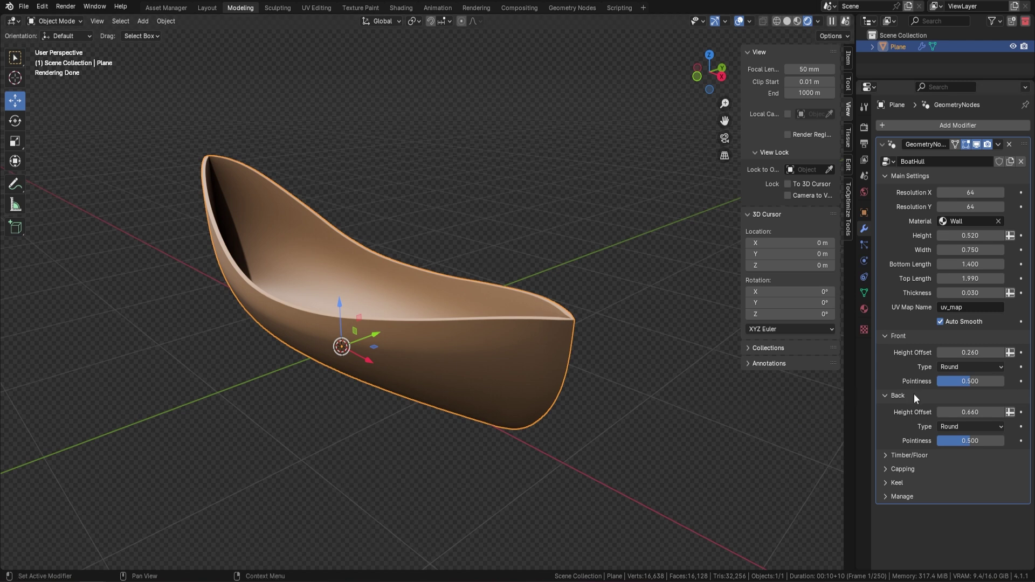
- Try a Square stern, lower Back Height Offset to 0.430 and set Top Length to 2.100
{"action": "left_click", "coordinate": [976, 427]}
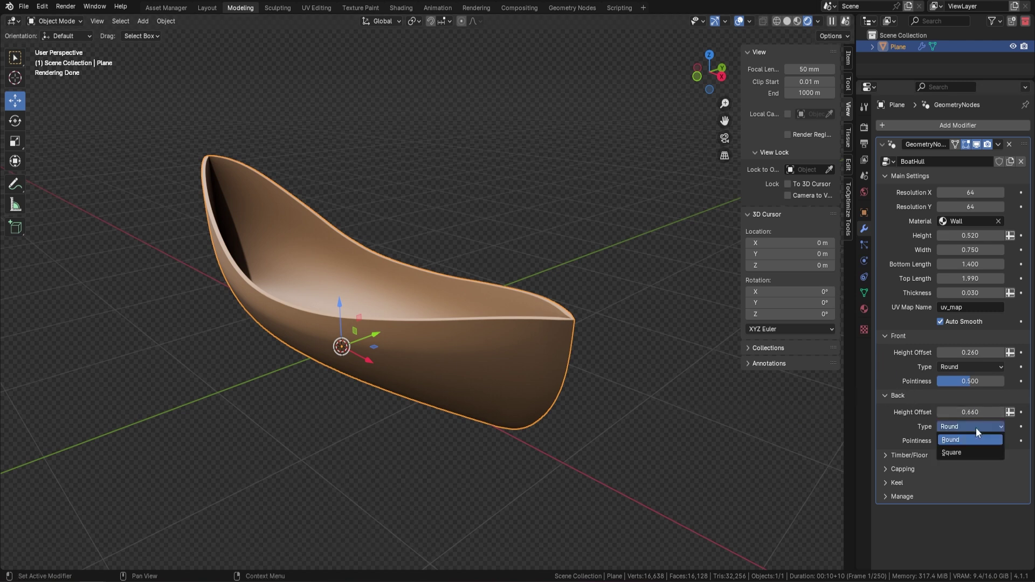
{"action": "left_click", "coordinate": [966, 454]}
{"action": "middle_click_drag", "start_coordinate": [645, 377], "coordinate": [526, 311]}
{"action": "middle_click_drag", "start_coordinate": [401, 286], "coordinate": [507, 272]}
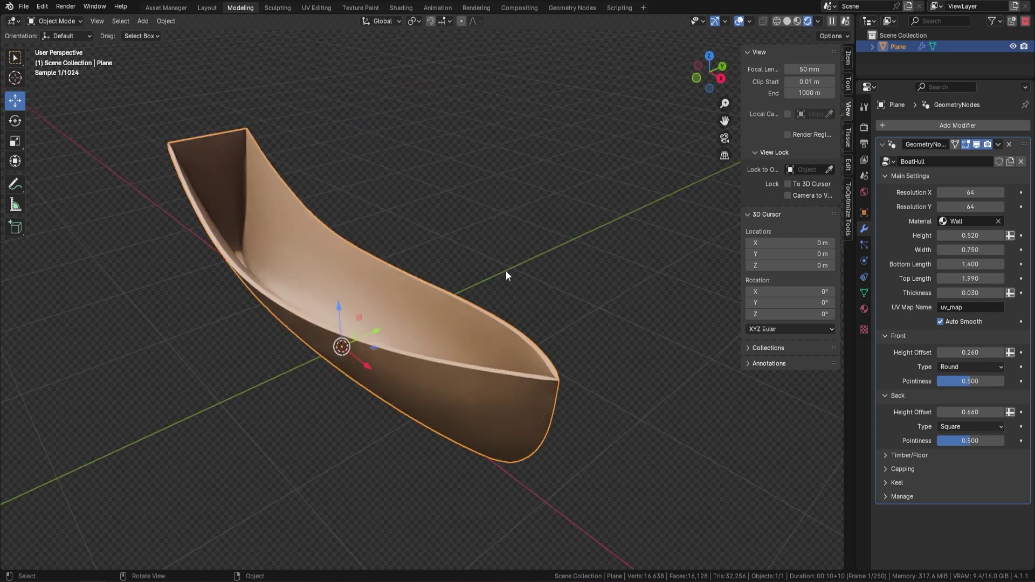
{"action": "left_click_drag", "start_coordinate": [970, 412], "coordinate": [985, 440]}
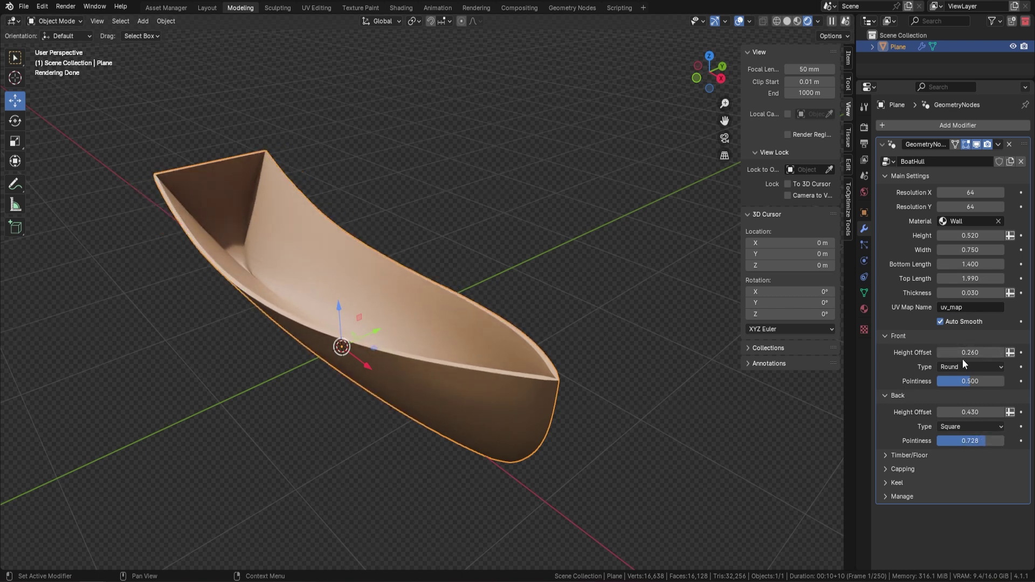
{"action": "left_click_drag", "start_coordinate": [970, 278], "coordinate": [966, 278]}
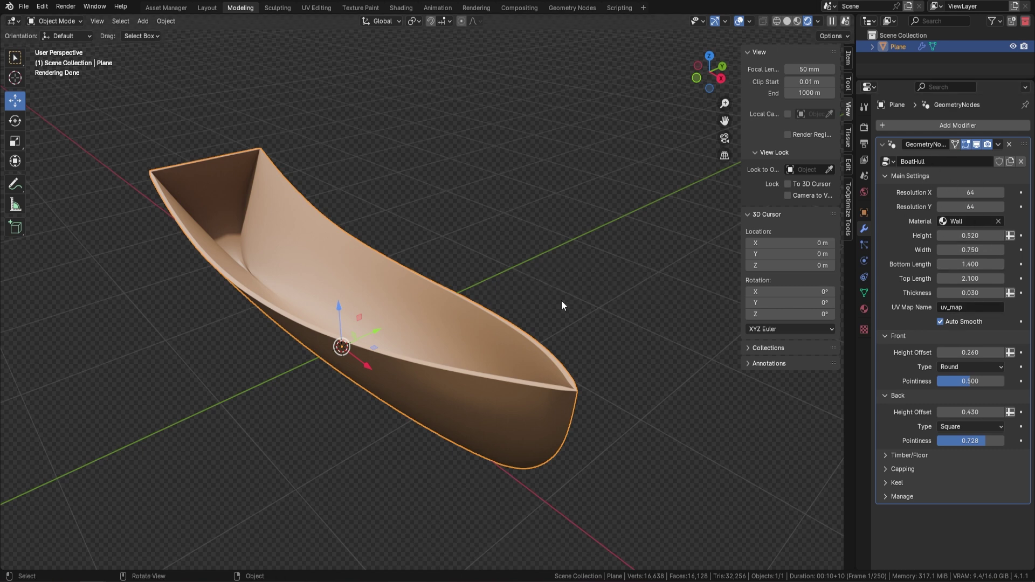
- Switch the stern back to Round, reset Front Pointiness to 0.000 and expand Timber/Floor
{"action": "left_click", "coordinate": [978, 426]}
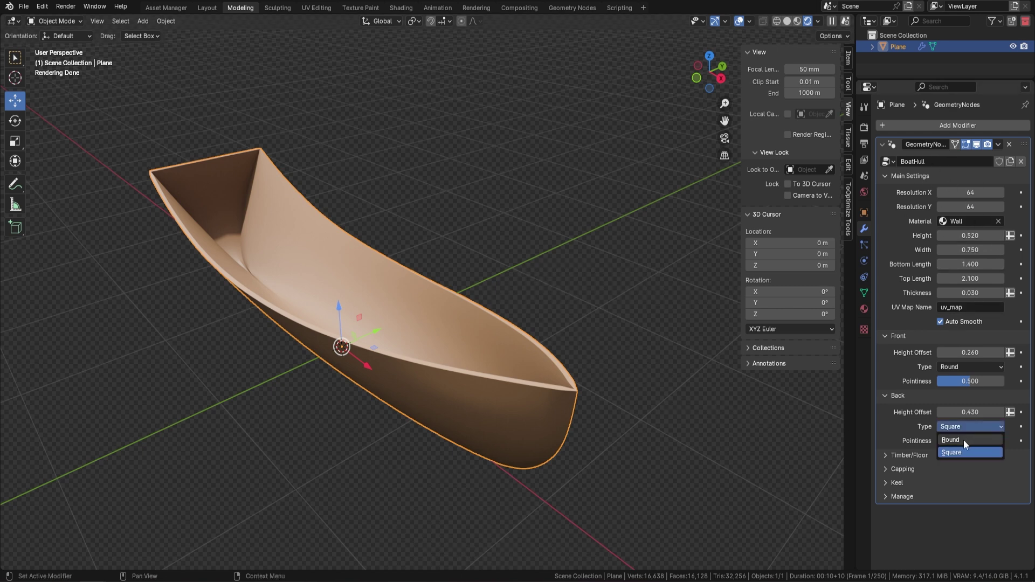
{"action": "left_click", "coordinate": [963, 438]}
{"action": "middle_click_drag", "start_coordinate": [517, 341], "coordinate": [466, 329]}
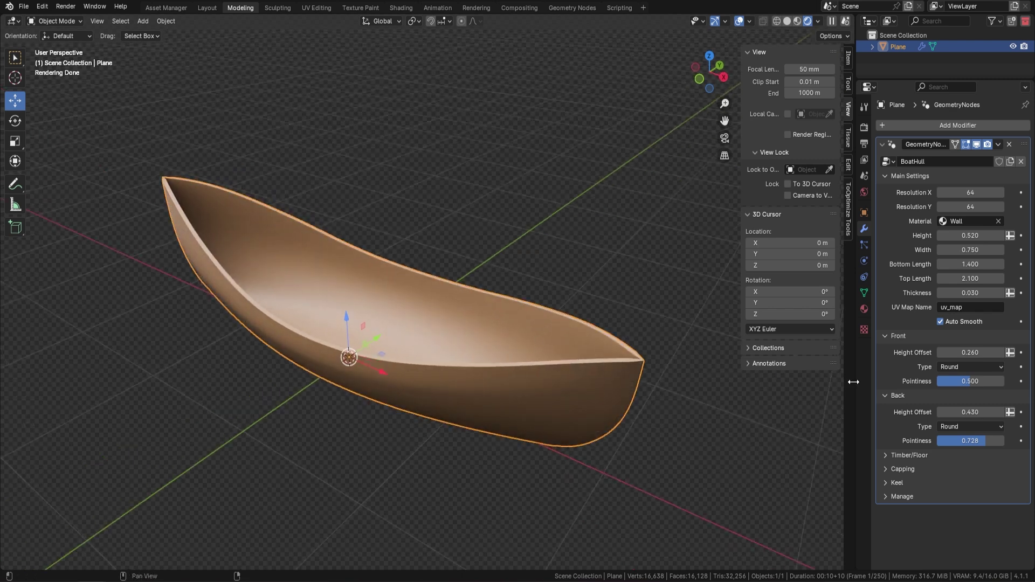
{"action": "left_click_drag", "start_coordinate": [984, 383], "coordinate": [1001, 383]}
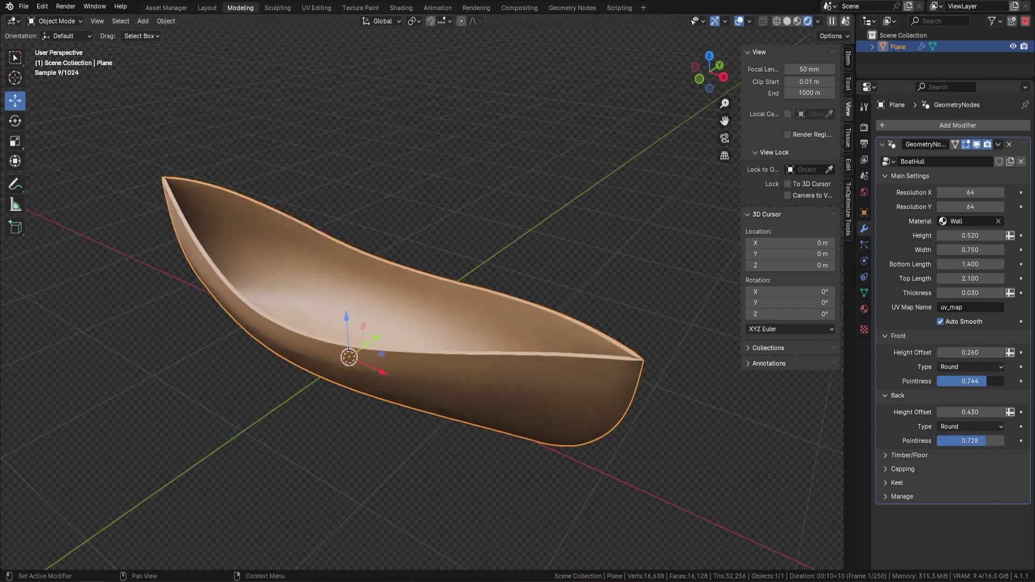
{"action": "key", "text": "BackSpace"}
{"action": "middle_click_drag", "start_coordinate": [580, 328], "coordinate": [499, 332]}
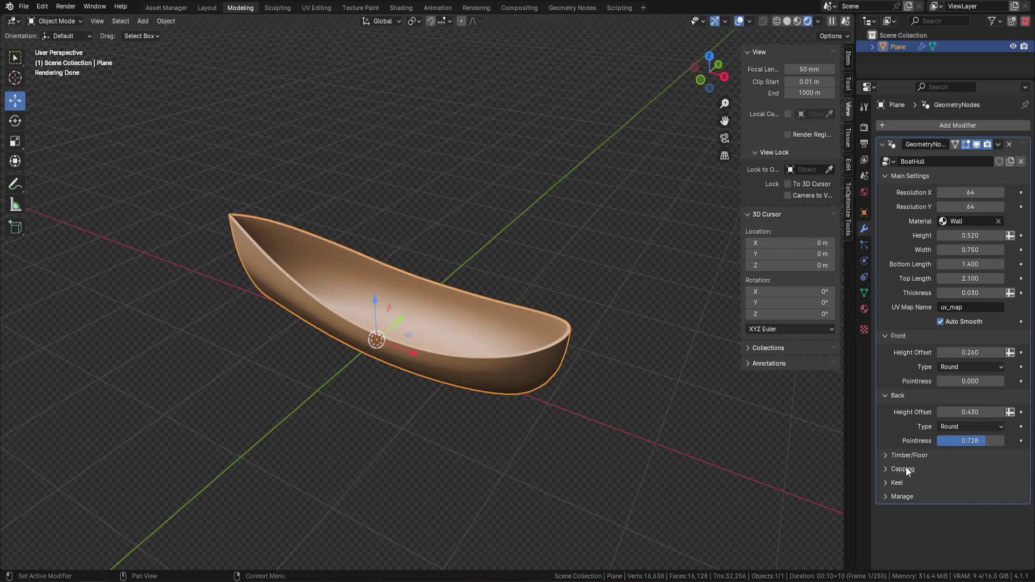
{"action": "left_click", "coordinate": [885, 455]}
{"action": "middle_click_drag", "start_coordinate": [663, 348], "coordinate": [459, 345]}
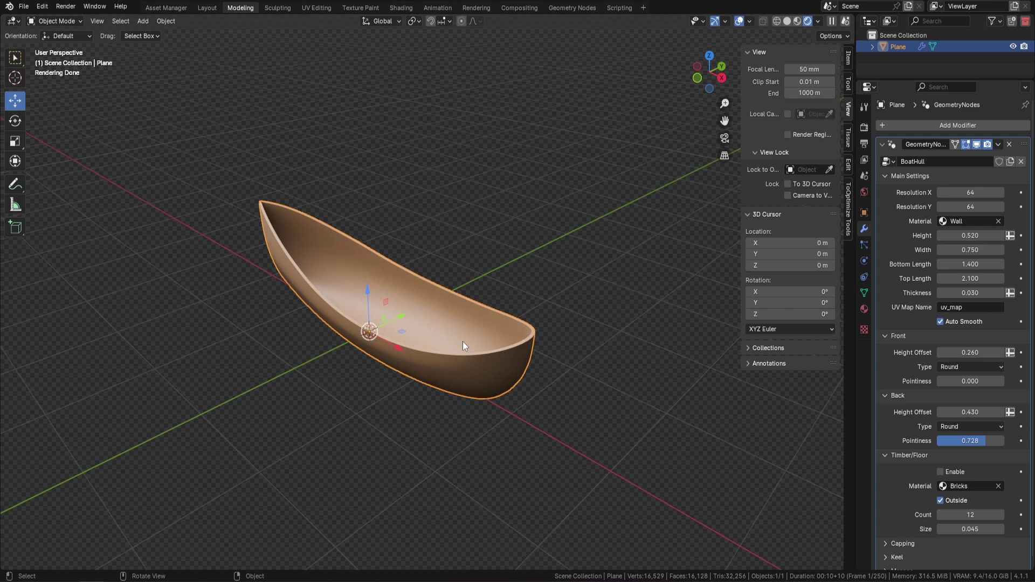
- Turn on the hull's timber ribs and place them on the inside
{"action": "left_click", "coordinate": [942, 471]}
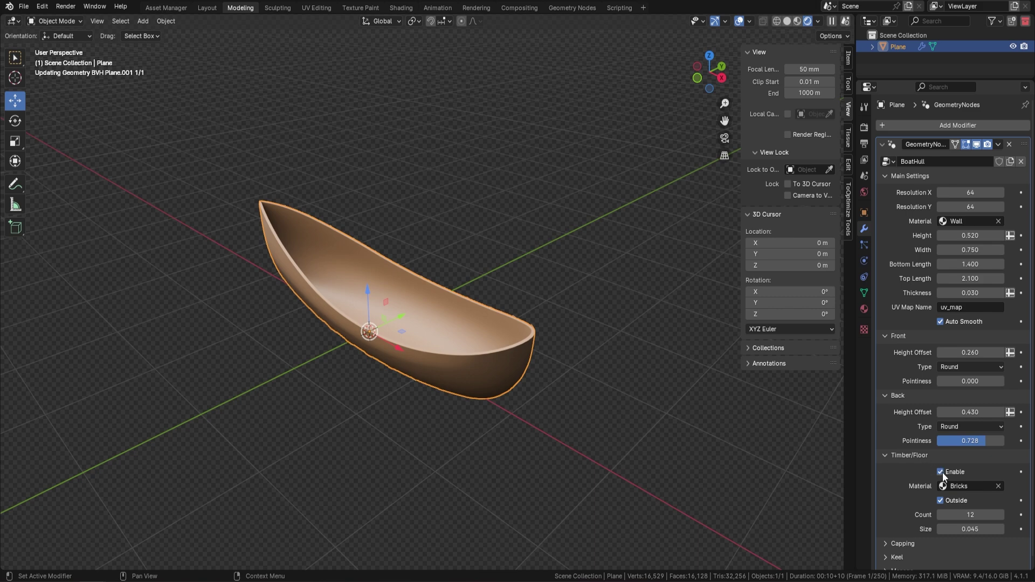
{"action": "scroll", "coordinate": [580, 342], "scroll_direction": "up", "scroll_amount": 3}
{"action": "middle_click_drag", "start_coordinate": [580, 343], "coordinate": [470, 297]}
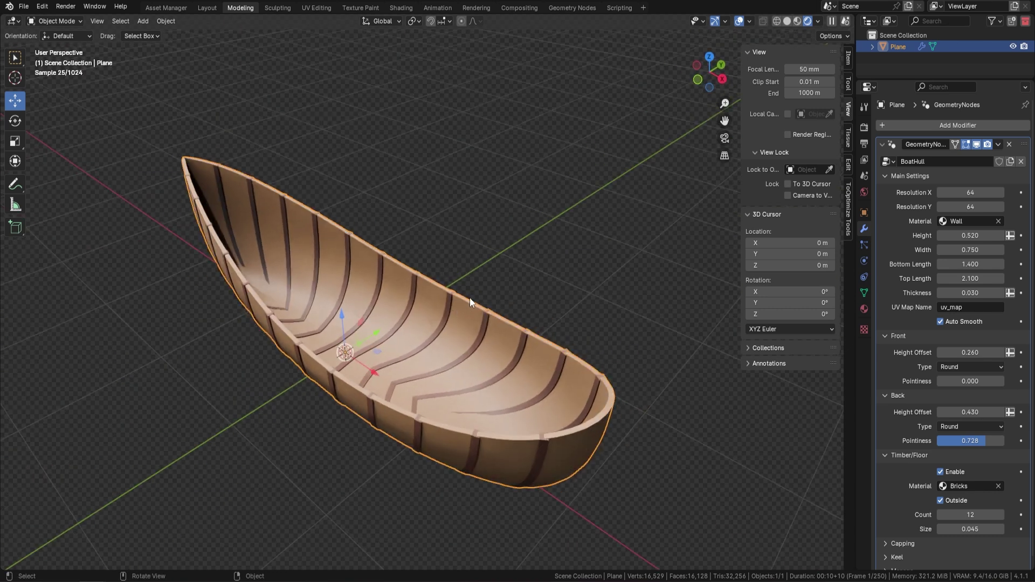
{"action": "left_click", "coordinate": [940, 501]}
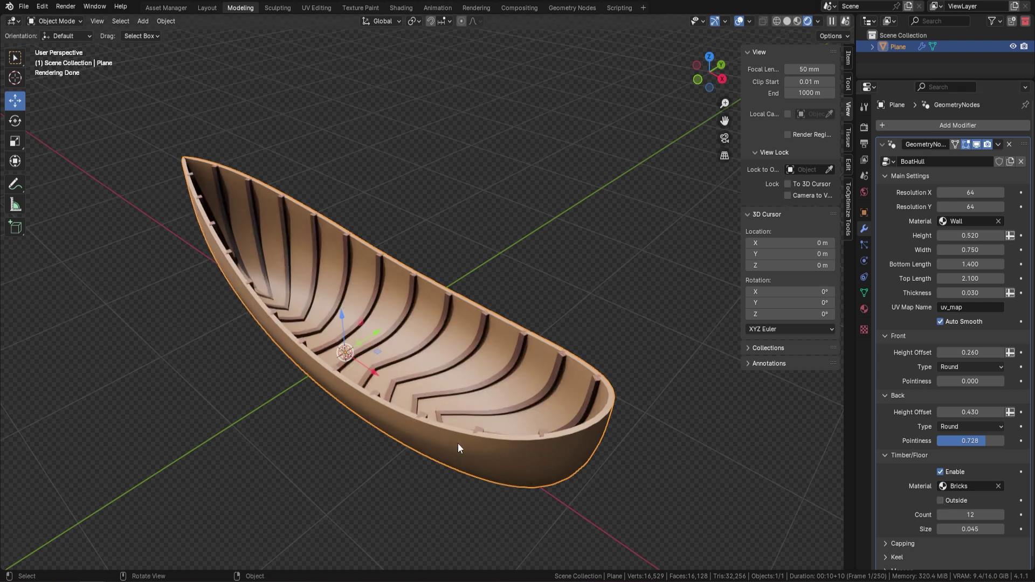
{"action": "middle_click_drag", "start_coordinate": [458, 443], "coordinate": [303, 327]}
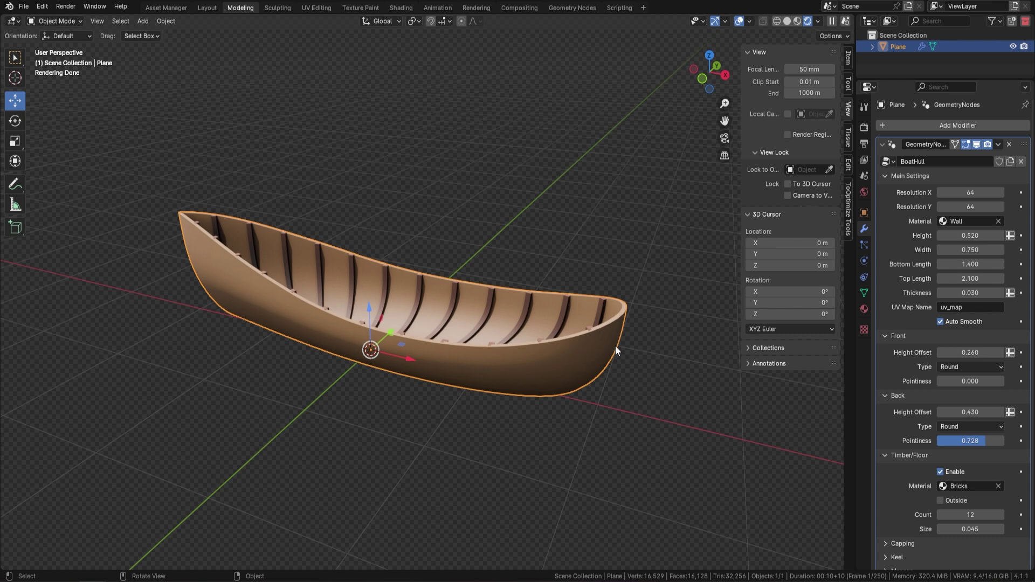
{"action": "middle_click_drag", "start_coordinate": [517, 352], "coordinate": [426, 322]}
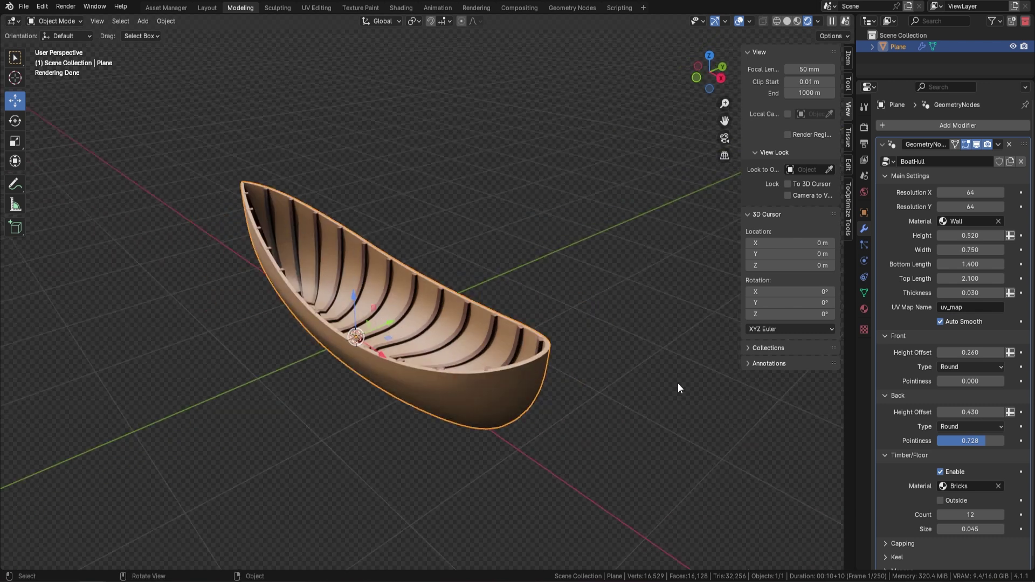
- Raise the rib count to 14, thicken ribs to 0.055 and move them to the outside
{"action": "left_click", "coordinate": [1000, 515]}
{"action": "left_click", "coordinate": [1000, 516]}
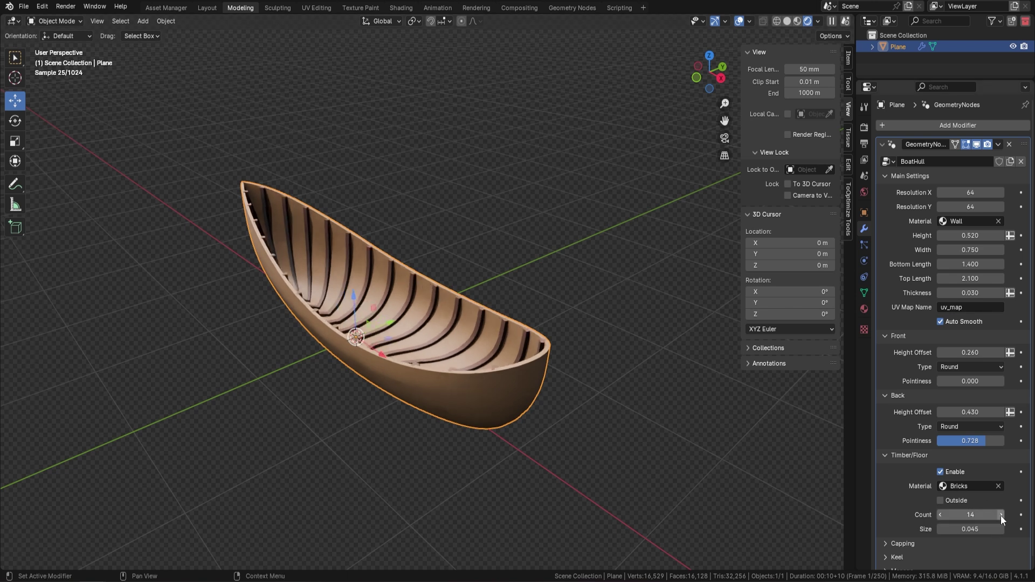
{"action": "middle_click_drag", "start_coordinate": [570, 392], "coordinate": [589, 406]}
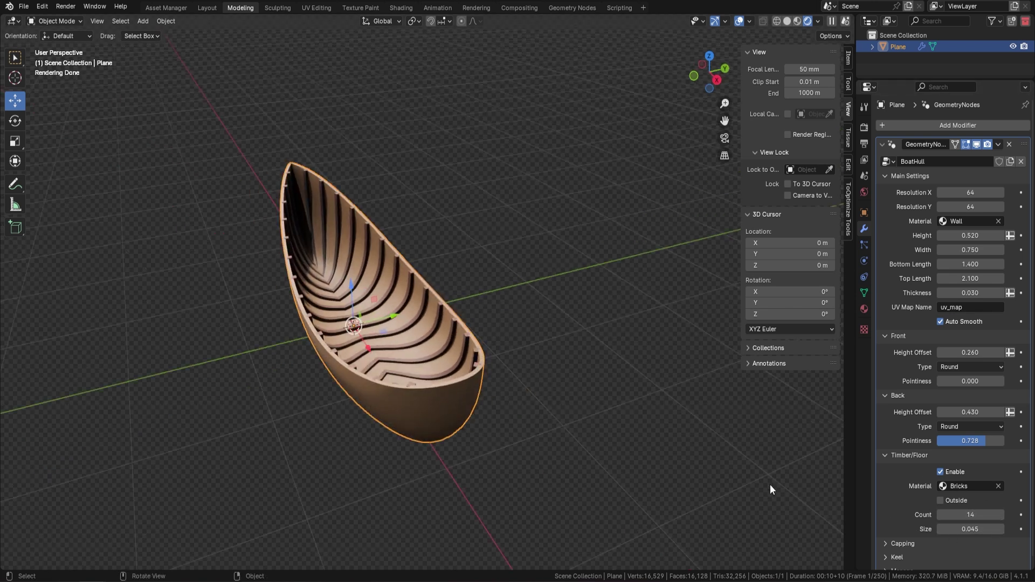
{"action": "middle_click_drag", "start_coordinate": [520, 391], "coordinate": [516, 392]}
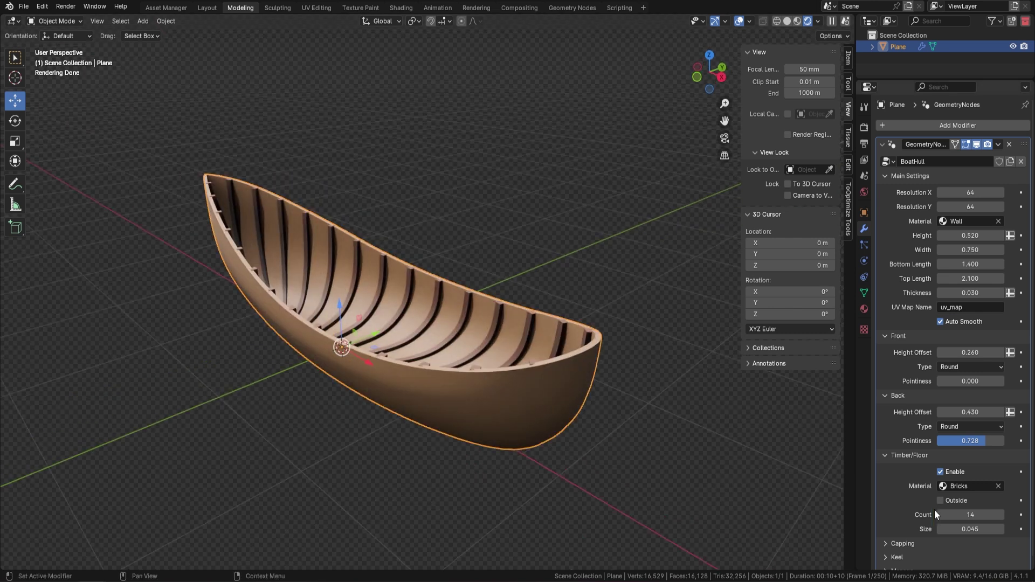
{"action": "mouse_move", "coordinate": [968, 530]}
{"action": "left_mouse_down"}
{"action": "mouse_move", "coordinate": [978, 529]}
{"action": "mouse_move", "coordinate": [954, 530]}
{"action": "mouse_move", "coordinate": [979, 529]}
{"action": "left_mouse_up"}
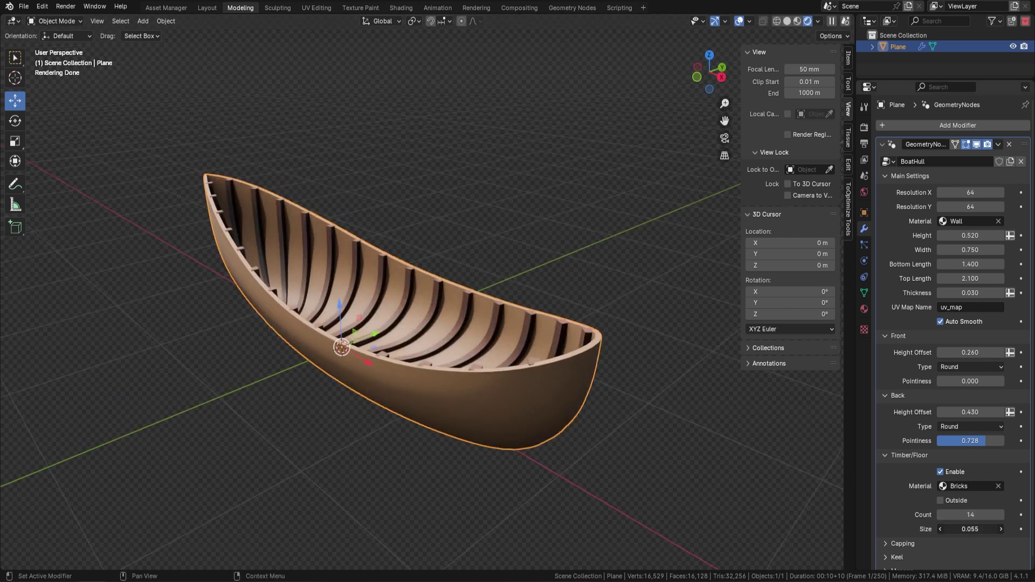
{"action": "left_click", "coordinate": [942, 501]}
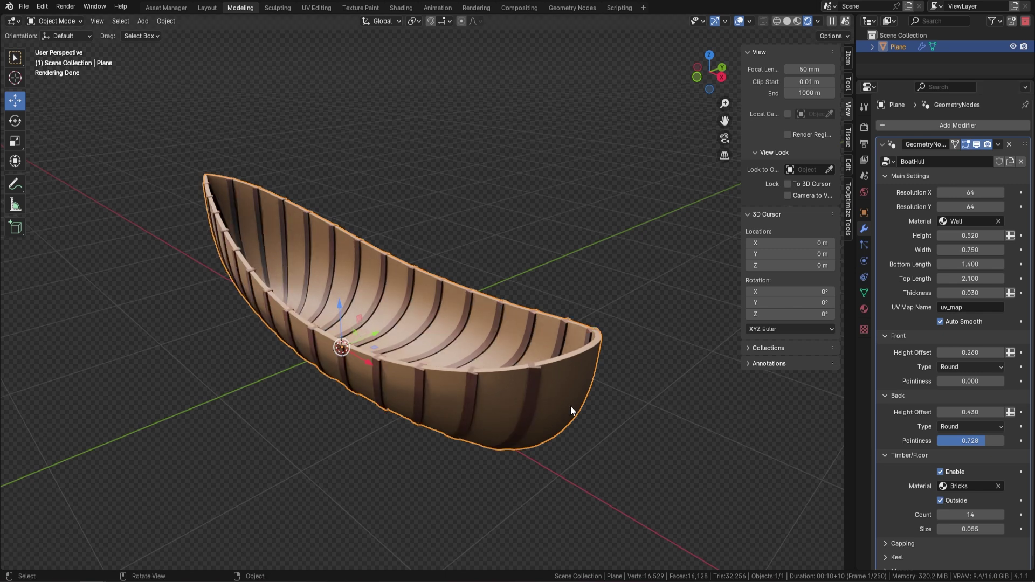
{"action": "middle_click_drag", "start_coordinate": [568, 411], "coordinate": [553, 350]}
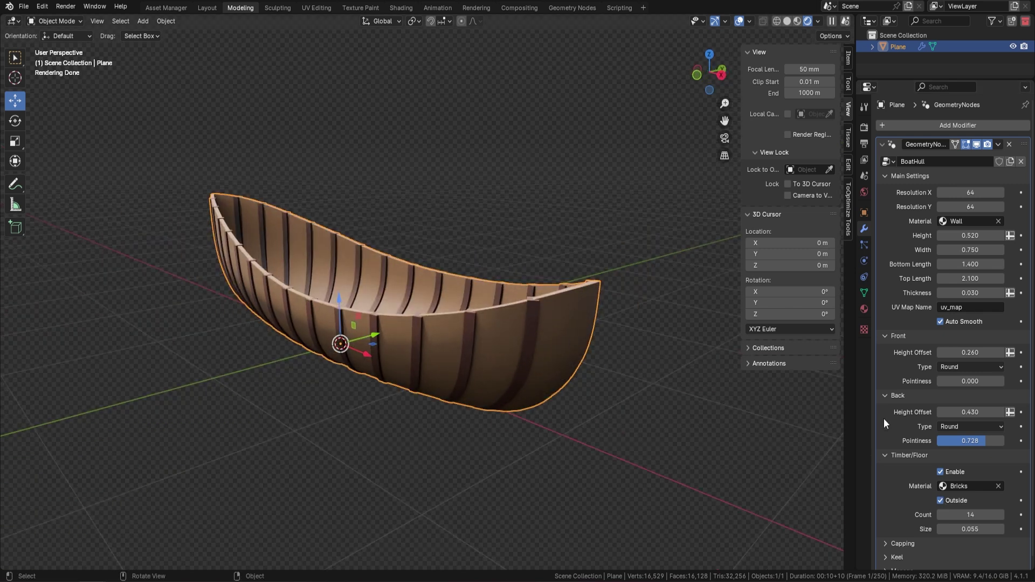
{"action": "scroll", "coordinate": [938, 496], "scroll_direction": "down", "scroll_amount": 1}
- Enable rim capping and raise the Front Height Offset to 1.020
{"action": "left_click", "coordinate": [885, 535]}
{"action": "scroll", "coordinate": [885, 533], "scroll_direction": "down", "scroll_amount": 2}
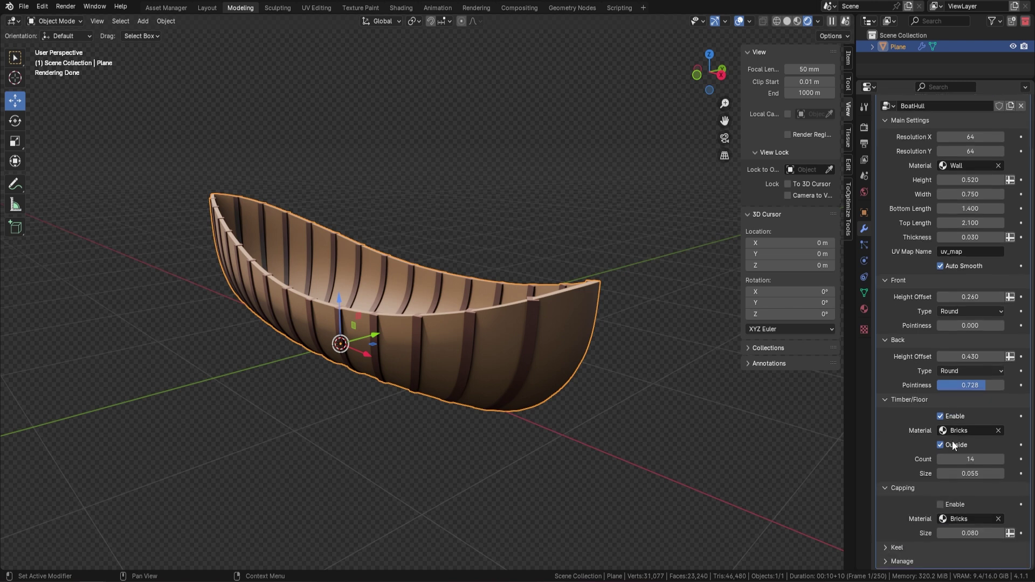
{"action": "left_click", "coordinate": [941, 504]}
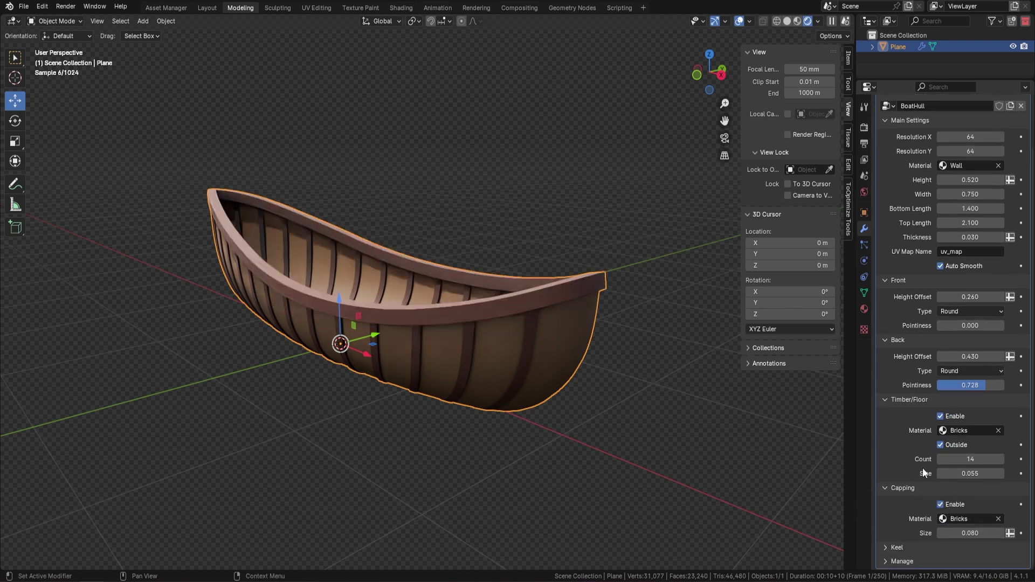
{"action": "mouse_move", "coordinate": [549, 344]}
{"action": "middle_mouse_down"}
{"action": "mouse_move", "coordinate": [502, 351]}
{"action": "mouse_move", "coordinate": [533, 352]}
{"action": "middle_mouse_up"}
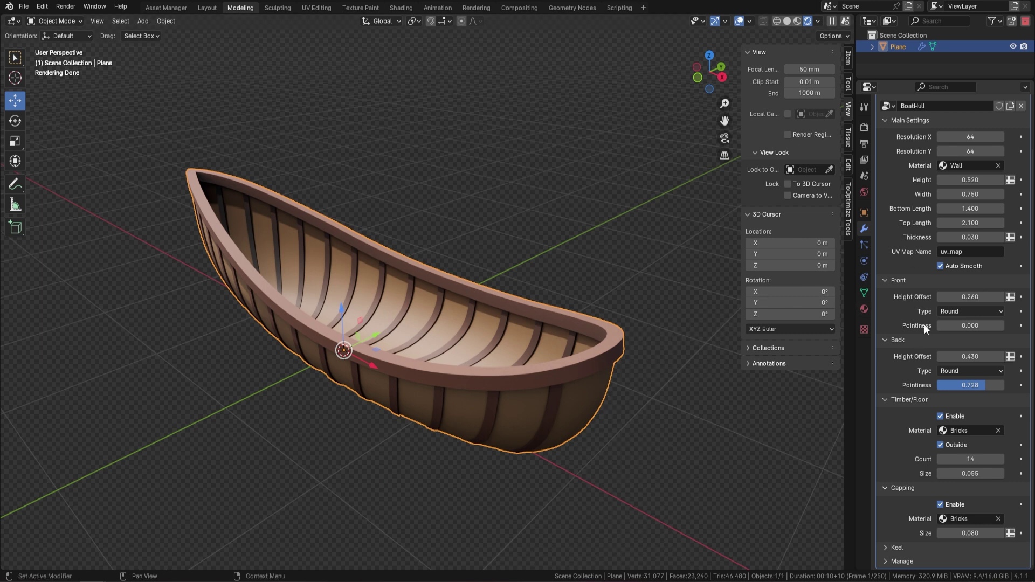
{"action": "mouse_move", "coordinate": [968, 296]}
{"action": "left_mouse_down"}
{"action": "mouse_move", "coordinate": [946, 296]}
{"action": "mouse_move", "coordinate": [978, 296]}
{"action": "left_mouse_up"}
{"action": "middle_click_drag", "start_coordinate": [508, 284], "coordinate": [546, 323]}
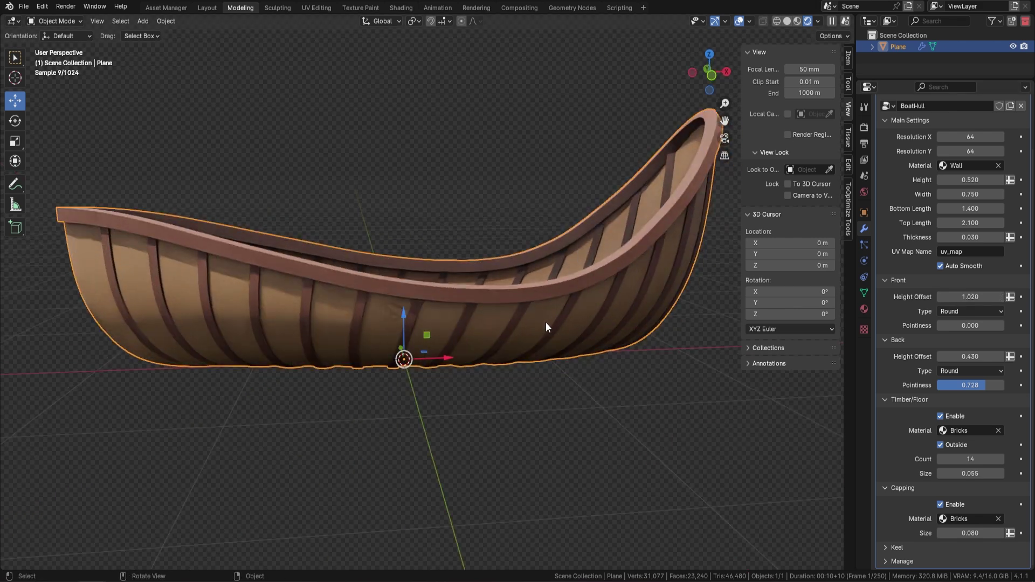
{"action": "middle_click_drag", "start_coordinate": [270, 340], "coordinate": [579, 249]}
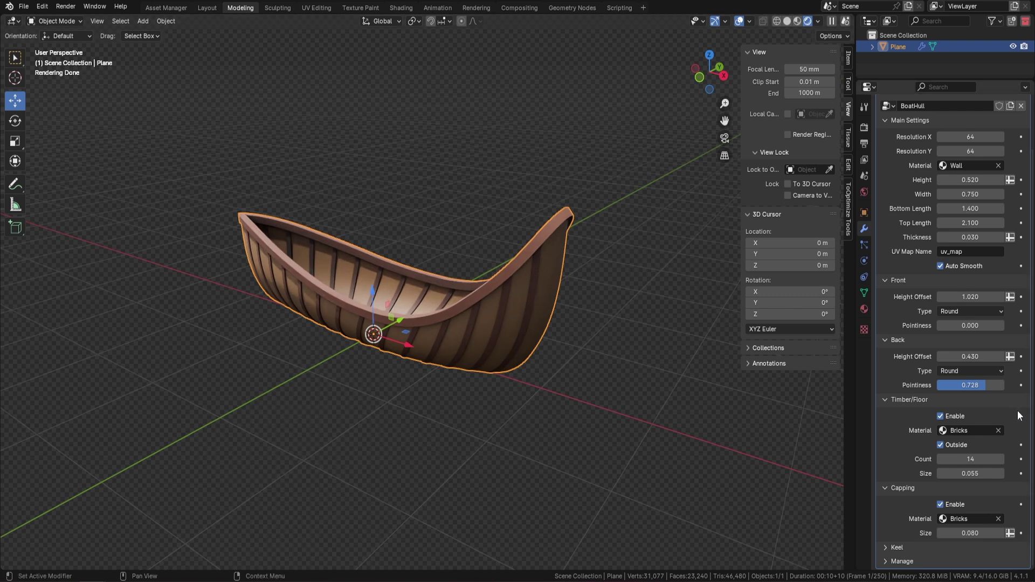
- Undo a trial rib thickness change and set Capping Size to 0.090
{"action": "left_click_drag", "start_coordinate": [970, 476], "coordinate": [991, 476]}
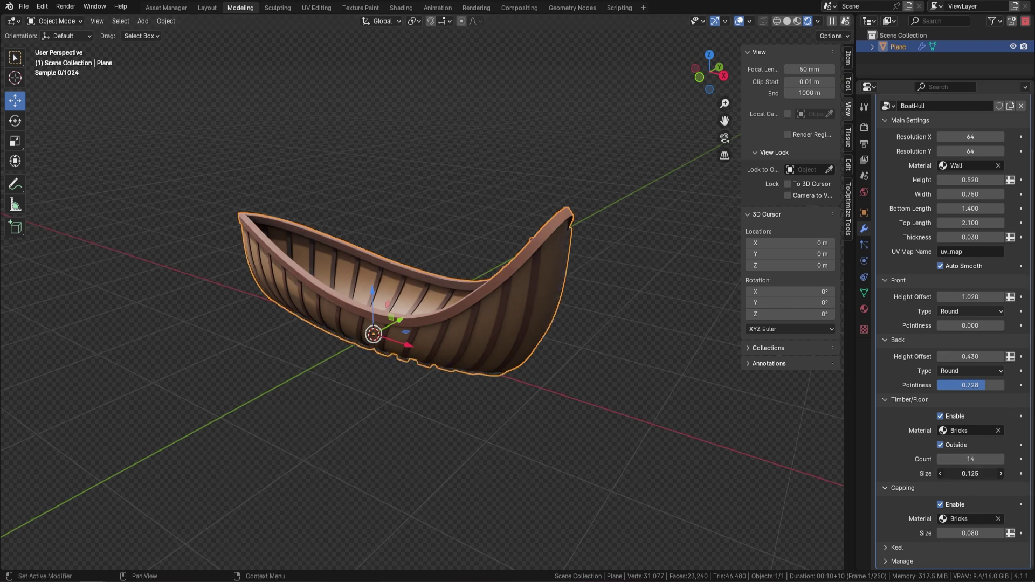
{"action": "key", "text": "ctrl+z"}
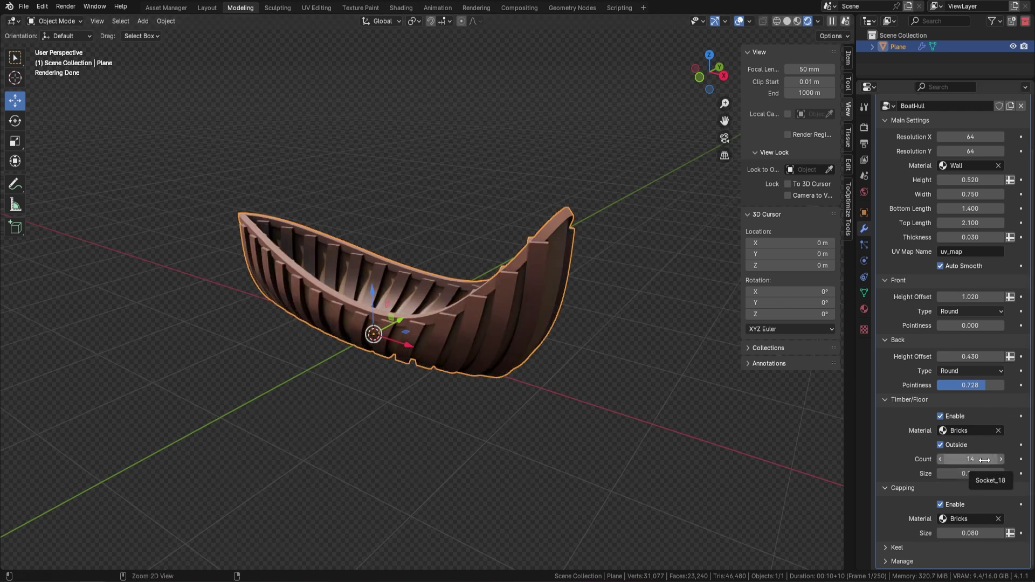
{"action": "left_click_drag", "start_coordinate": [971, 539], "coordinate": [972, 538]}
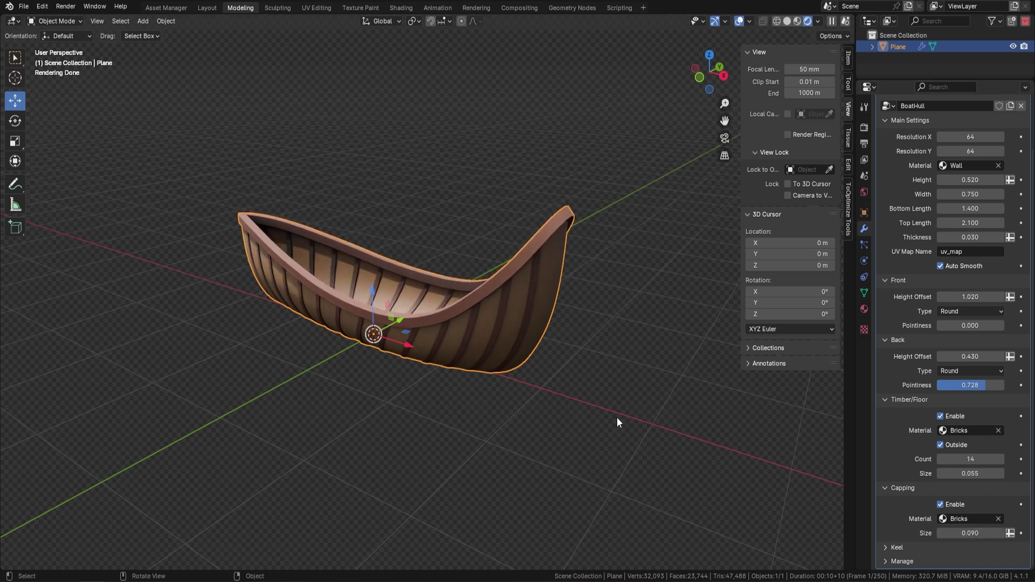
{"action": "left_click", "coordinate": [888, 546]}
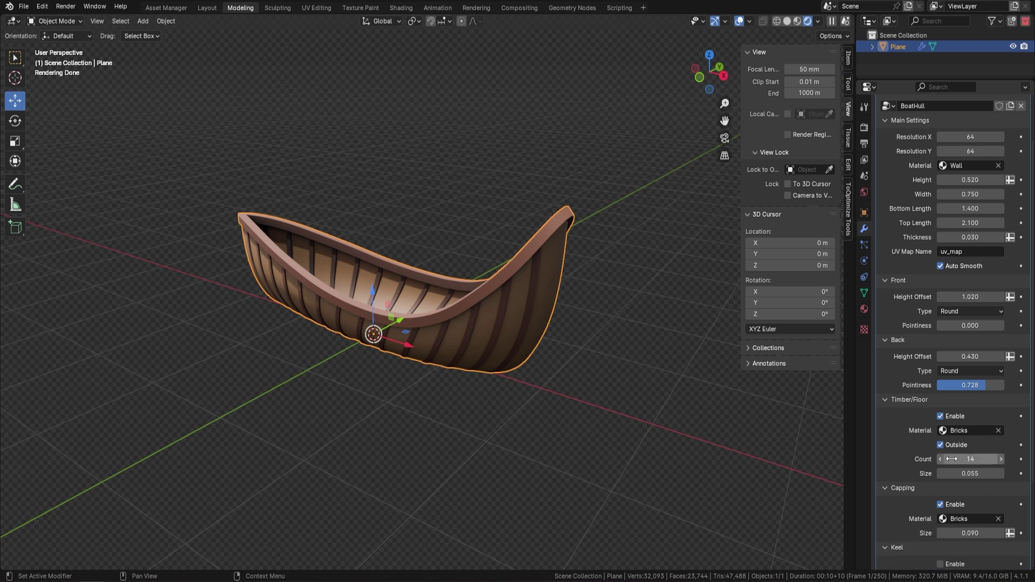
{"action": "scroll", "coordinate": [927, 485], "scroll_direction": "down", "scroll_amount": 5}
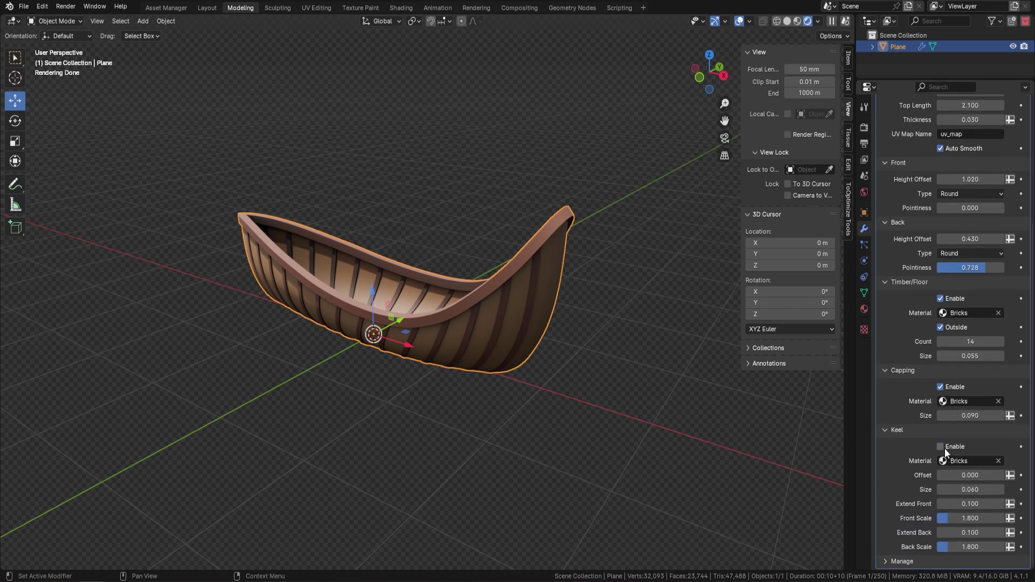
- Enable the keel and set its Size to 0.080
{"action": "left_click", "coordinate": [941, 446]}
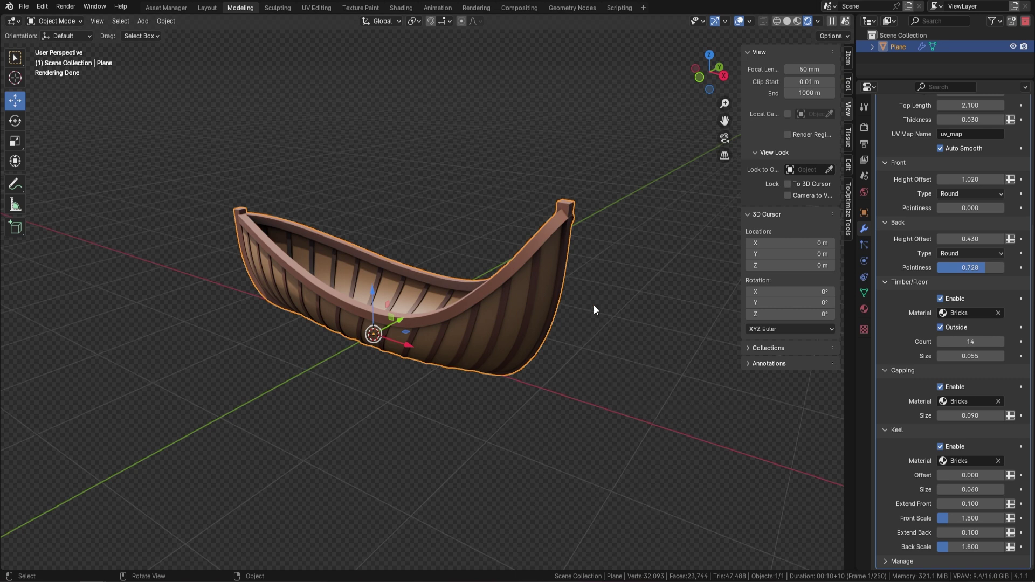
{"action": "middle_click_drag", "start_coordinate": [654, 329], "coordinate": [536, 207]}
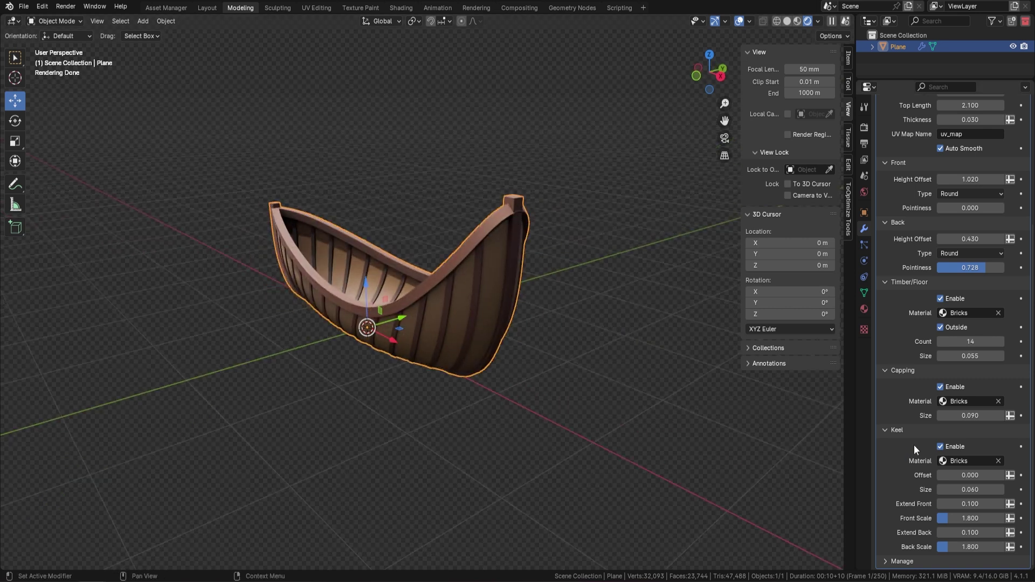
{"action": "mouse_move", "coordinate": [965, 489]}
{"action": "left_mouse_down"}
{"action": "mouse_move", "coordinate": [986, 490]}
{"action": "mouse_move", "coordinate": [970, 490]}
{"action": "left_mouse_up"}
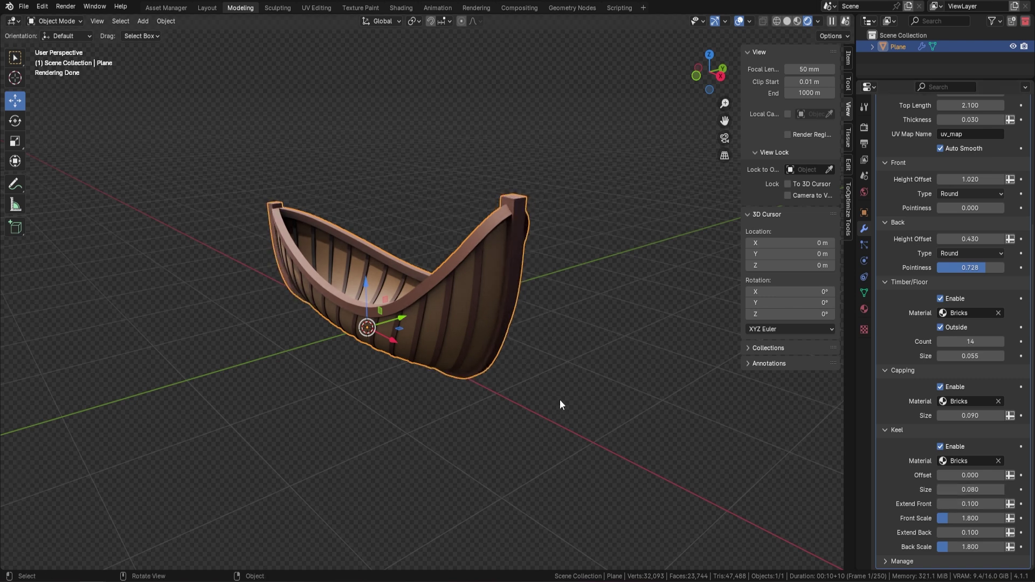
{"action": "middle_click_drag", "start_coordinate": [559, 400], "coordinate": [543, 309]}
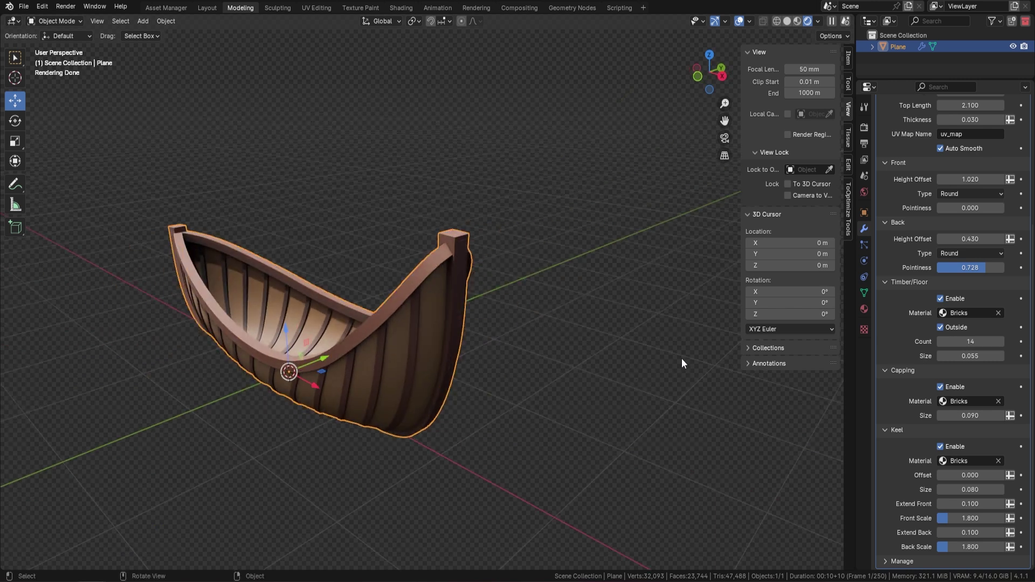
{"action": "middle_click_drag", "start_coordinate": [682, 359], "coordinate": [662, 385]}
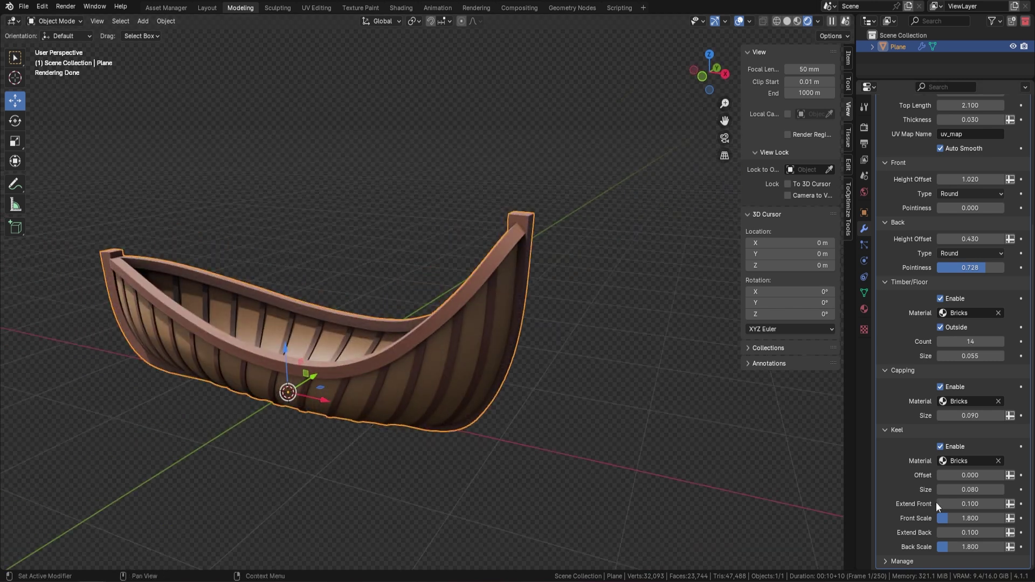
- Set keel Extend Front 0.380, Front Scale 2.430, Extend Back 0.350 and Back Scale 2.509
{"action": "left_click_drag", "start_coordinate": [980, 505], "coordinate": [1018, 505]}
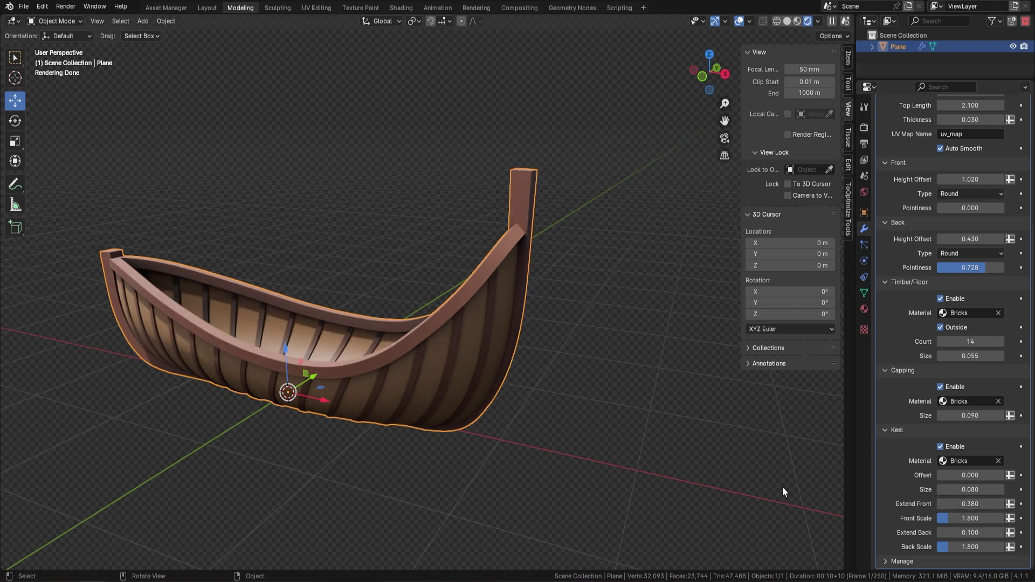
{"action": "left_click_drag", "start_coordinate": [944, 519], "coordinate": [975, 519]}
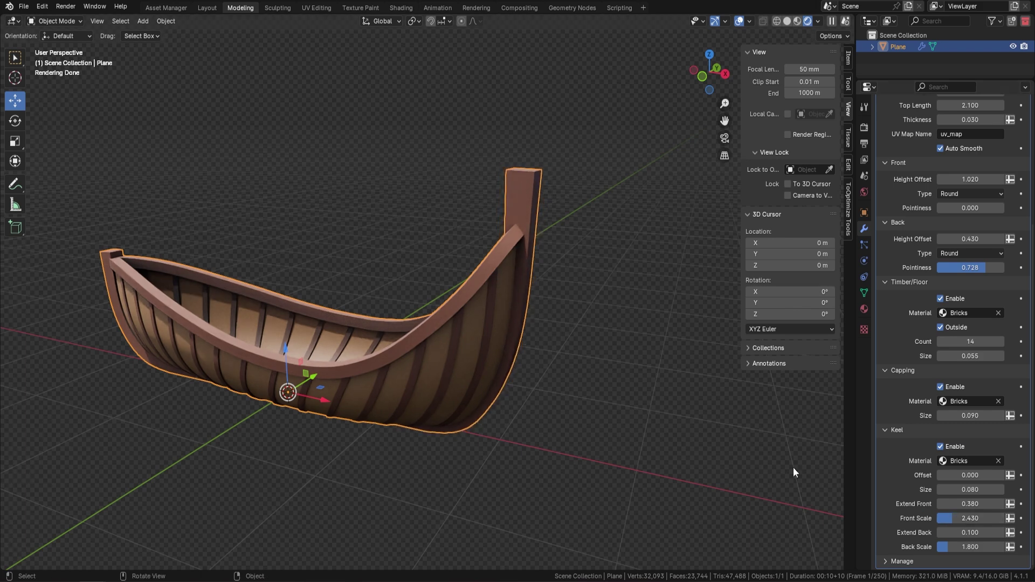
{"action": "middle_click_drag", "start_coordinate": [475, 335], "coordinate": [500, 294]}
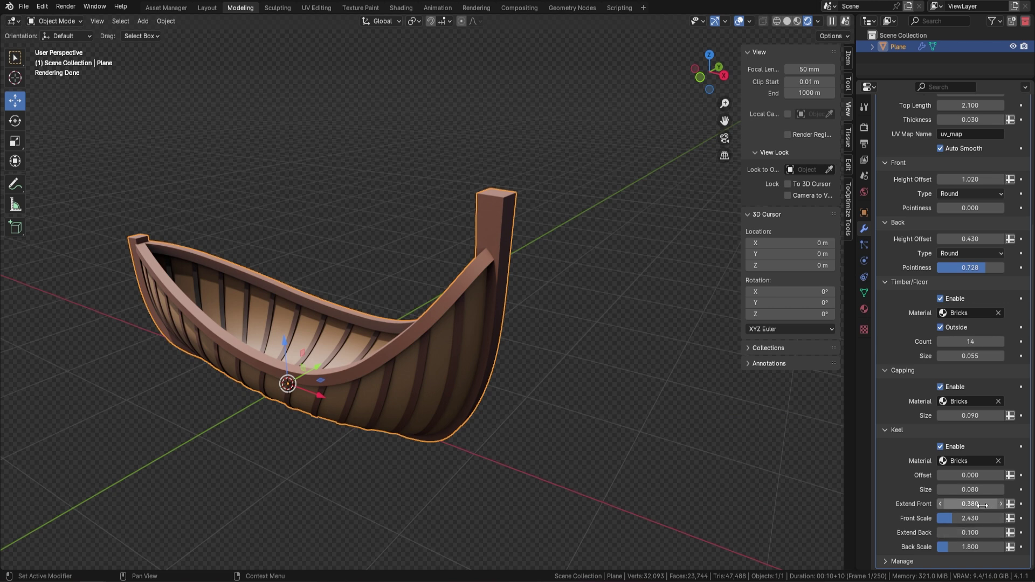
{"action": "left_click_drag", "start_coordinate": [970, 532], "coordinate": [952, 544]}
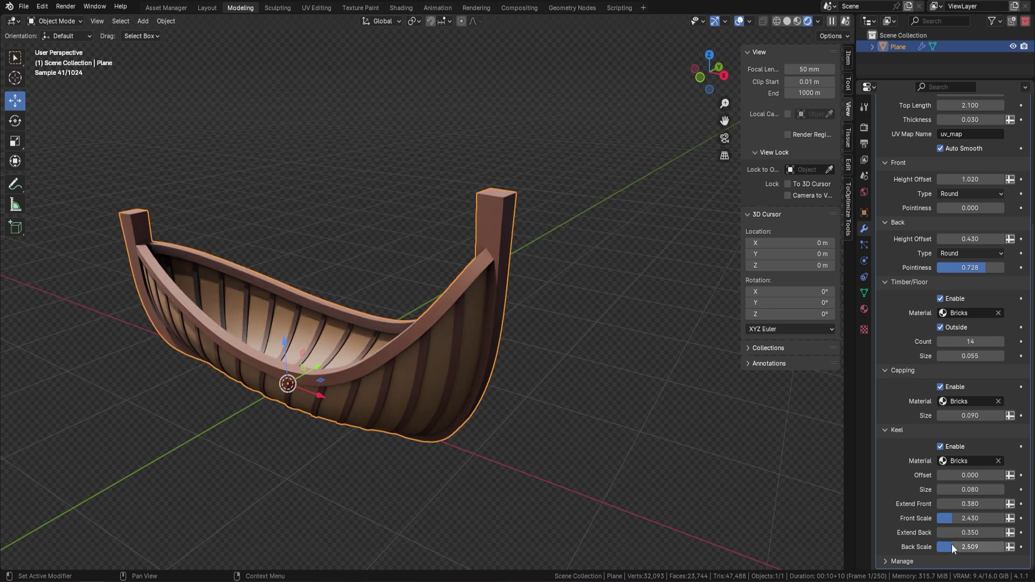
{"action": "middle_click_drag", "start_coordinate": [561, 333], "coordinate": [529, 301]}
{"action": "left_click", "coordinate": [539, 303]}
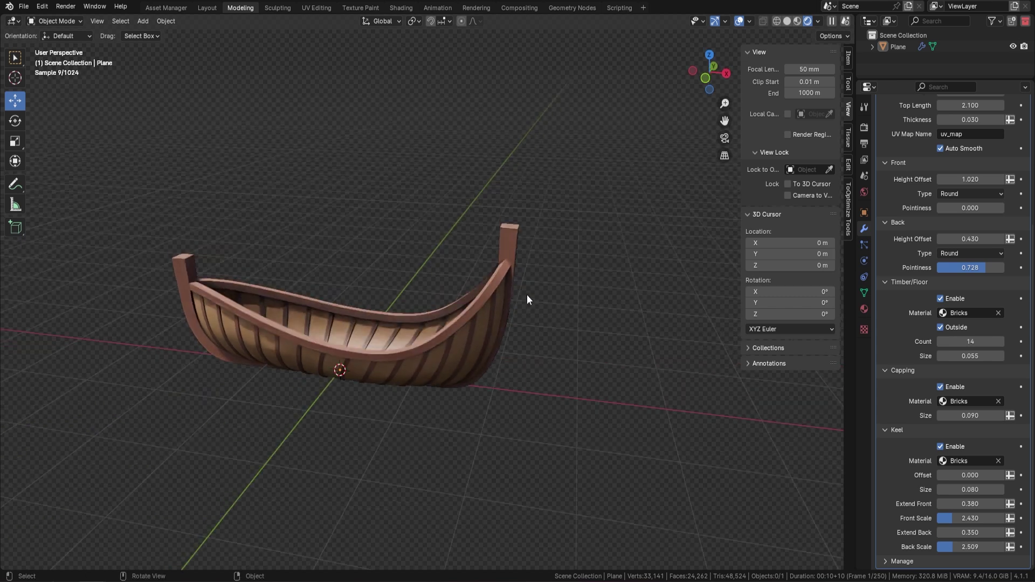
- Widen the hull to Width 1.250
{"action": "scroll", "coordinate": [925, 299], "scroll_direction": "up", "scroll_amount": 6}
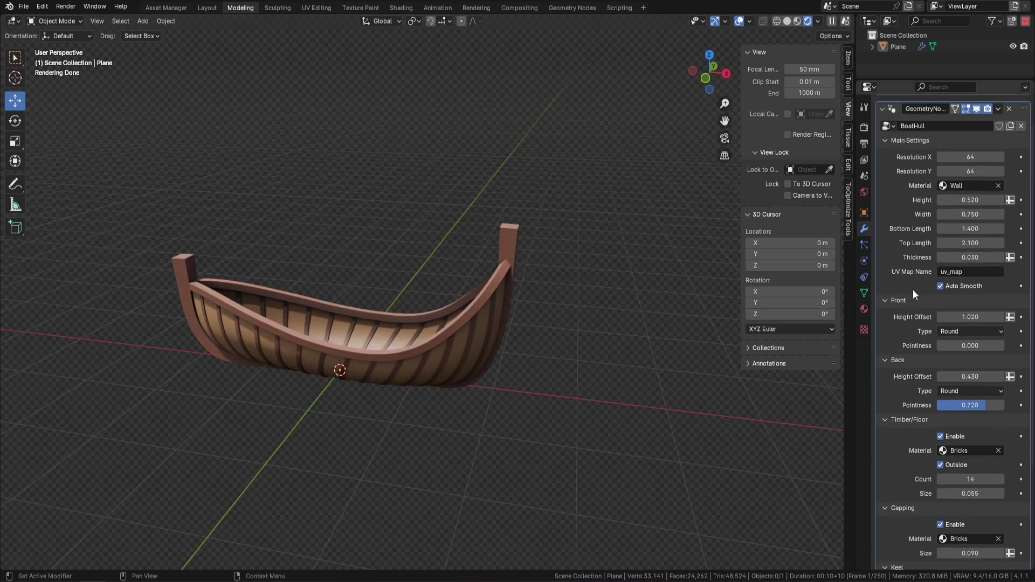
{"action": "left_click_drag", "start_coordinate": [969, 214], "coordinate": [1002, 214]}
{"action": "middle_click_drag", "start_coordinate": [512, 226], "coordinate": [462, 210]}
{"action": "middle_click_drag", "start_coordinate": [322, 299], "coordinate": [419, 263]}
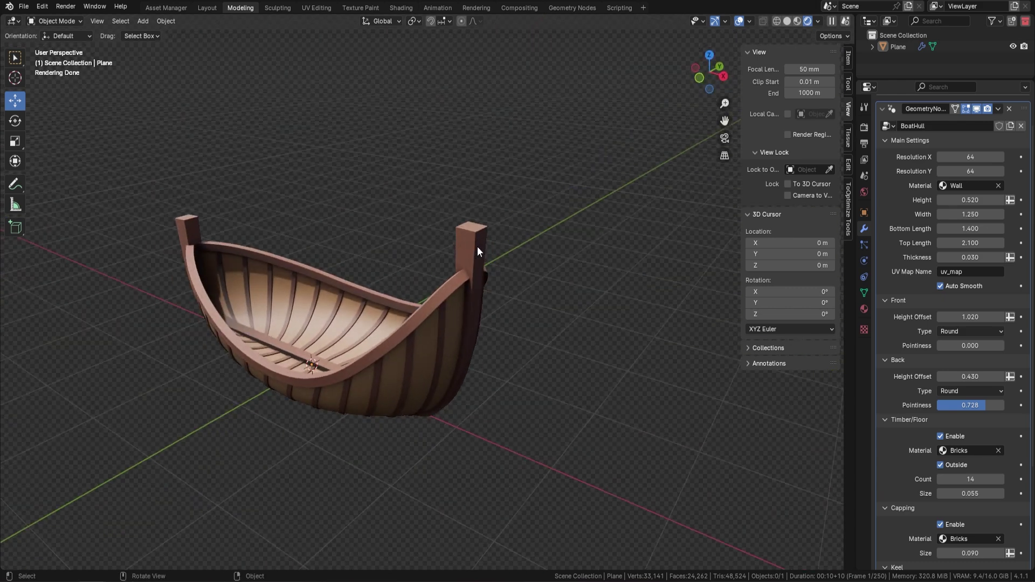
{"action": "middle_click_drag", "start_coordinate": [491, 243], "coordinate": [464, 270]}
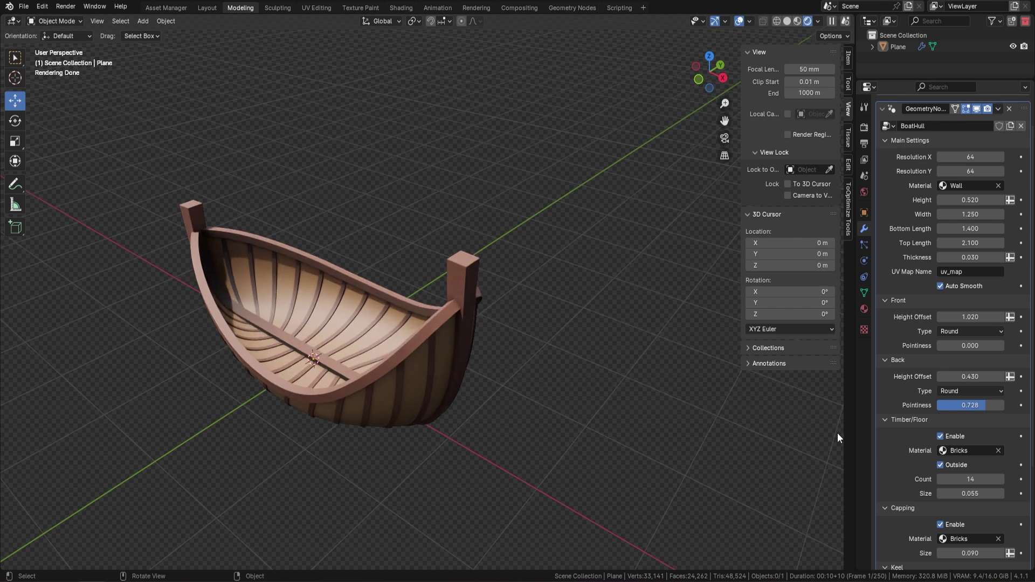
- Set the keel offset to 1.210 and switch to the Layout workspace
{"action": "scroll", "coordinate": [948, 491], "scroll_direction": "down", "scroll_amount": 5}
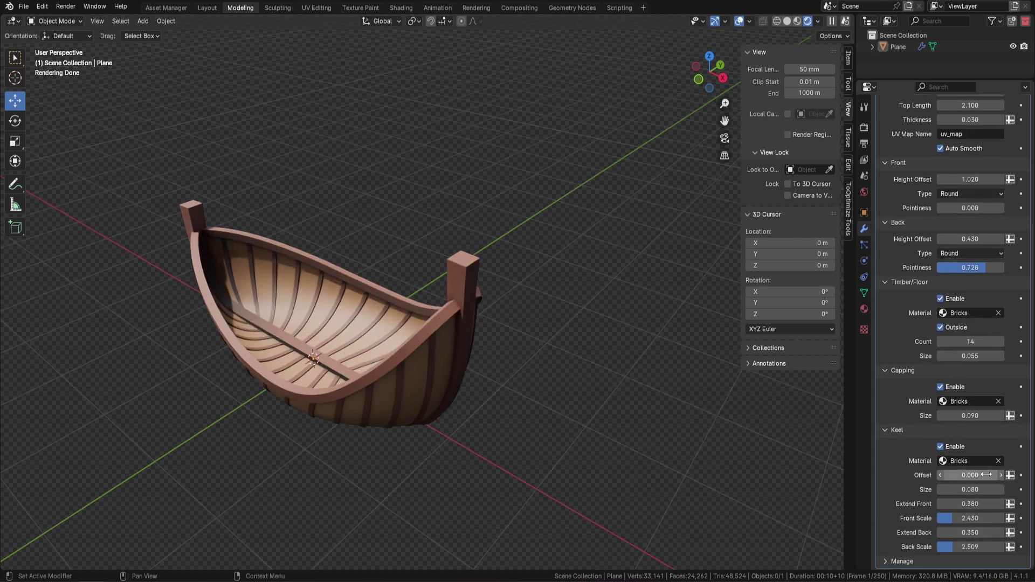
{"action": "left_click_drag", "start_coordinate": [985, 474], "coordinate": [1008, 474]}
{"action": "middle_click_drag", "start_coordinate": [431, 319], "coordinate": [523, 303]}
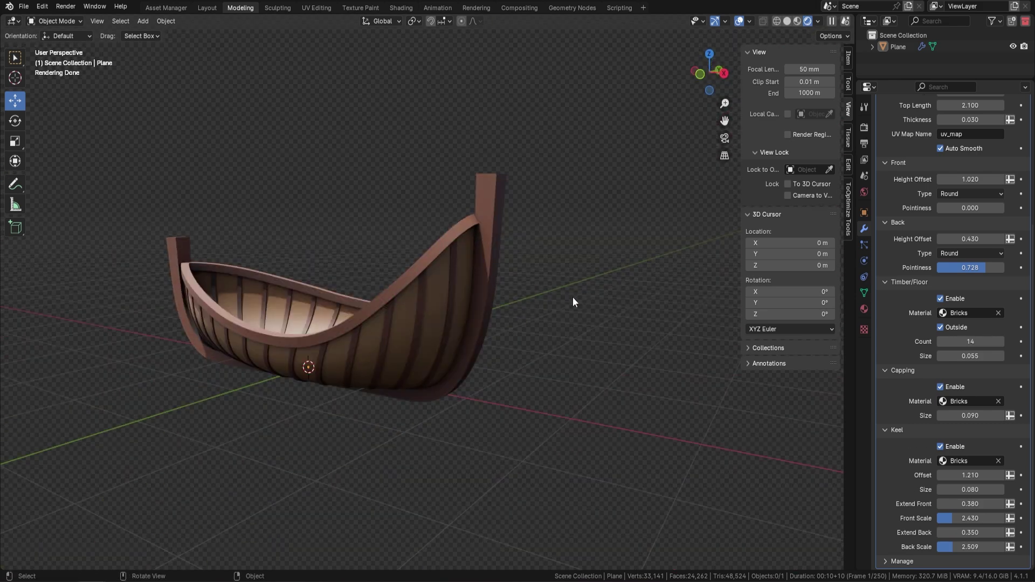
{"action": "middle_click_drag", "start_coordinate": [451, 319], "coordinate": [461, 322]}
{"action": "middle_click_drag", "start_coordinate": [584, 339], "coordinate": [565, 326]}
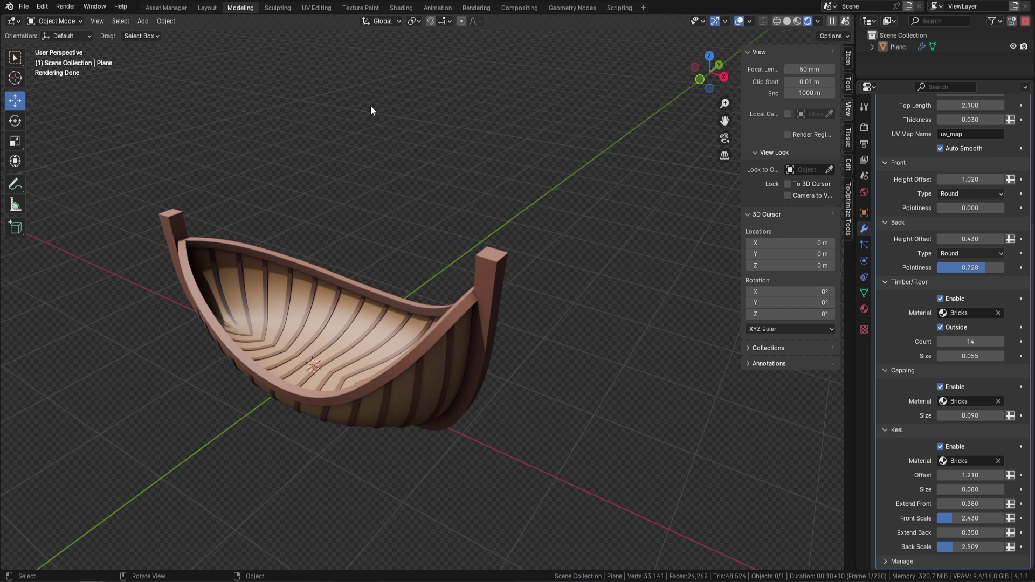
{"action": "left_click", "coordinate": [209, 8]}
{"action": "mouse_move", "coordinate": [479, 263]}
{"action": "middle_mouse_down"}
{"action": "mouse_move", "coordinate": [422, 284]}
{"action": "mouse_move", "coordinate": [476, 289]}
{"action": "mouse_move", "coordinate": [449, 270]}
{"action": "mouse_move", "coordinate": [458, 267]}
{"action": "mouse_move", "coordinate": [415, 312]}
{"action": "mouse_move", "coordinate": [713, 248]}
{"action": "middle_mouse_up"}
- Switch to Rendered shading, enlarge the timeline and narrow the hull Width to 0.730
{"action": "left_click", "coordinate": [821, 21]}
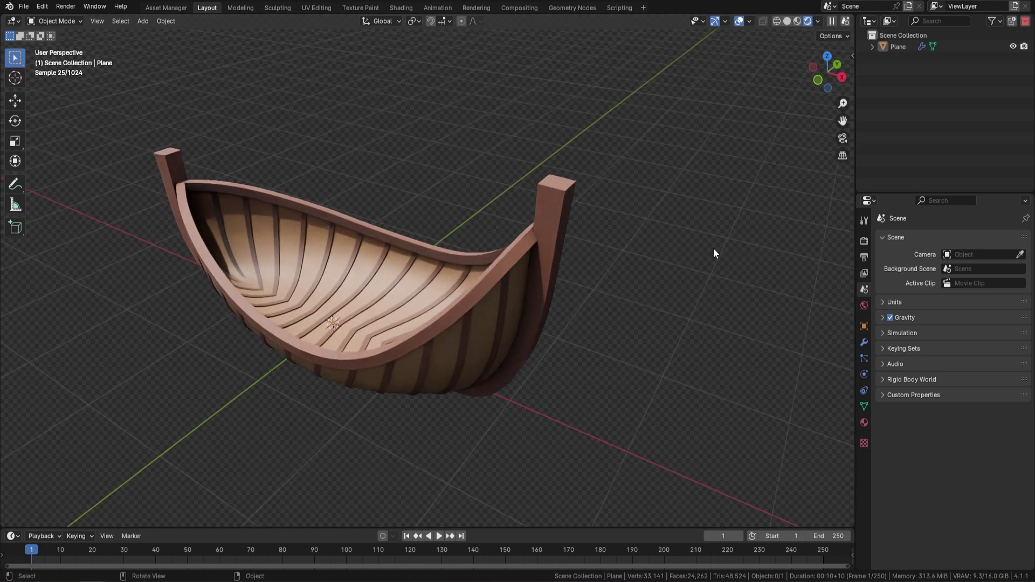
{"action": "left_click", "coordinate": [864, 343]}
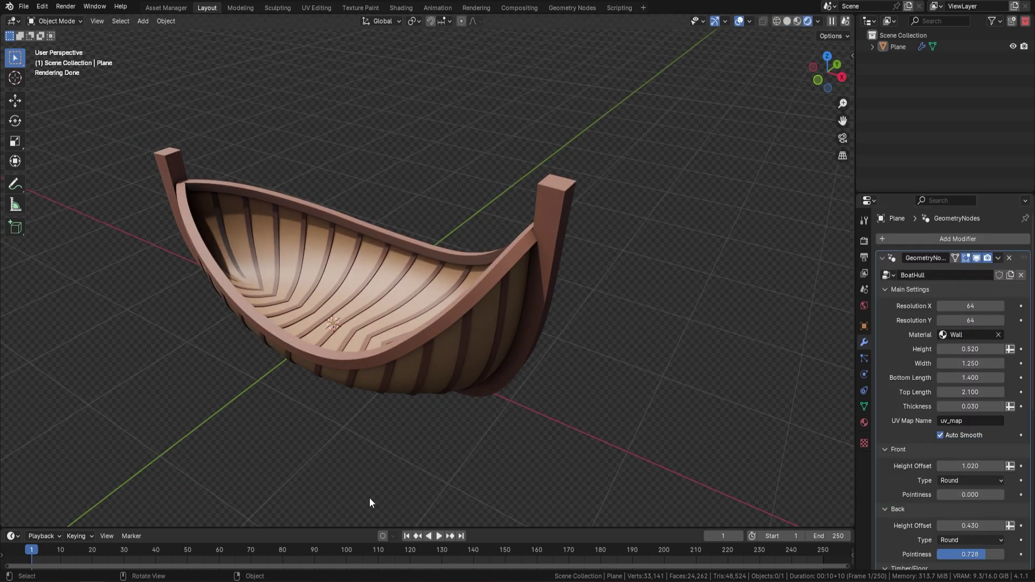
{"action": "left_click_drag", "start_coordinate": [293, 527], "coordinate": [291, 471]}
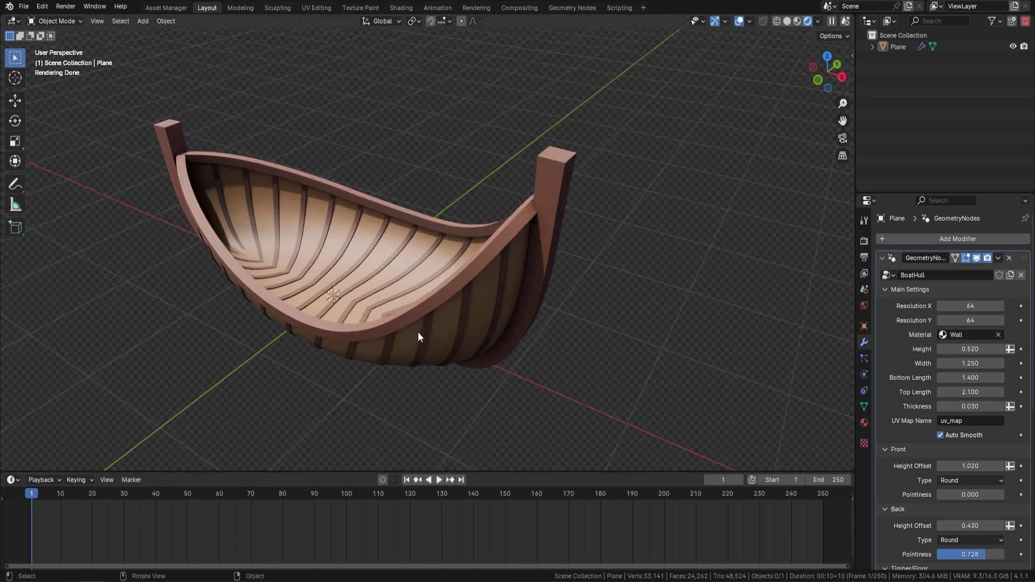
{"action": "middle_click_drag", "start_coordinate": [419, 337], "coordinate": [397, 296]}
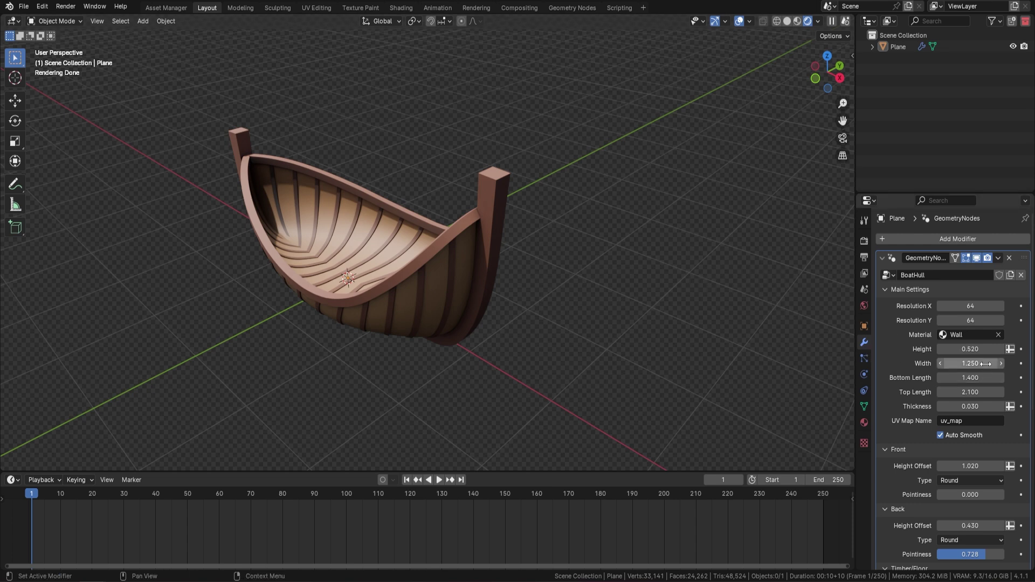
{"action": "left_click_drag", "start_coordinate": [979, 364], "coordinate": [949, 364]}
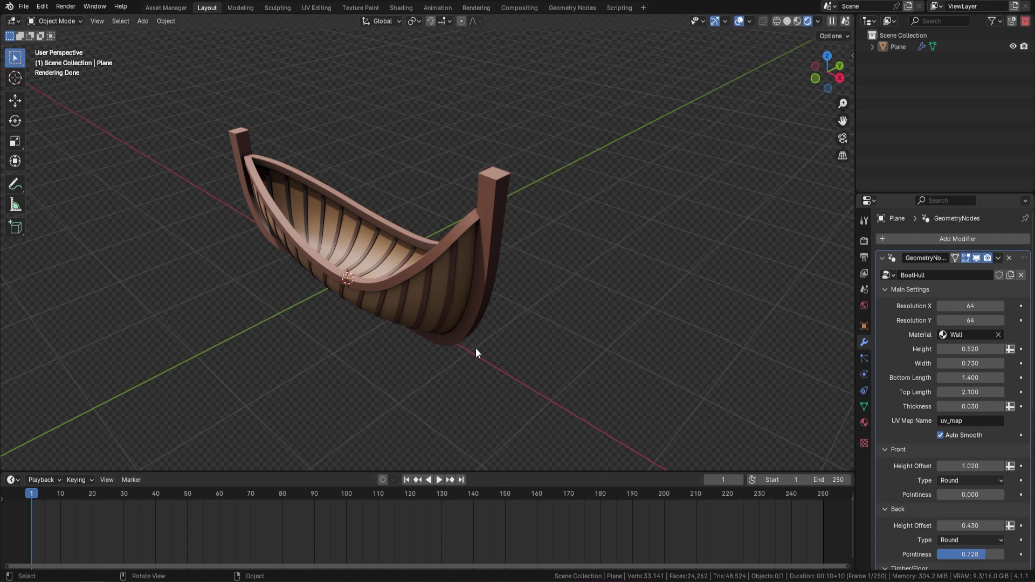
{"action": "scroll", "coordinate": [992, 482], "scroll_direction": "down", "scroll_amount": 8}
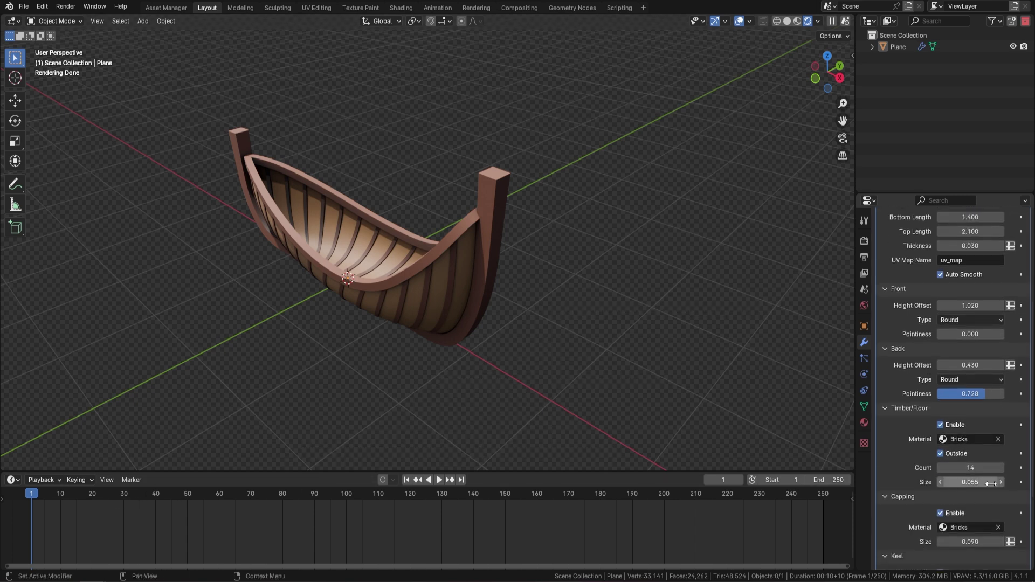
{"action": "scroll", "coordinate": [1003, 362], "scroll_direction": "up", "scroll_amount": 4}
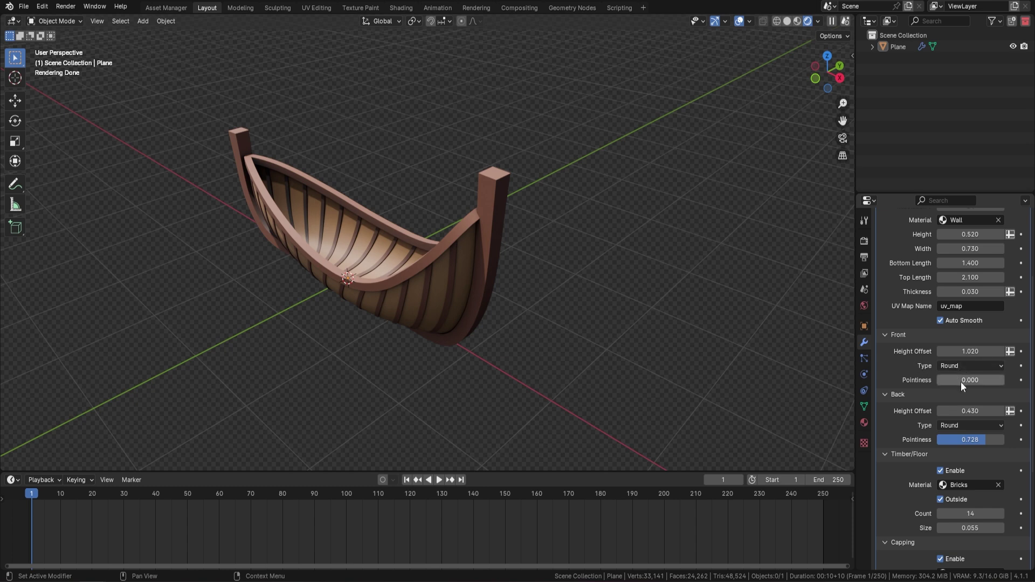
{"action": "scroll", "coordinate": [942, 335], "scroll_direction": "up", "scroll_amount": 2}
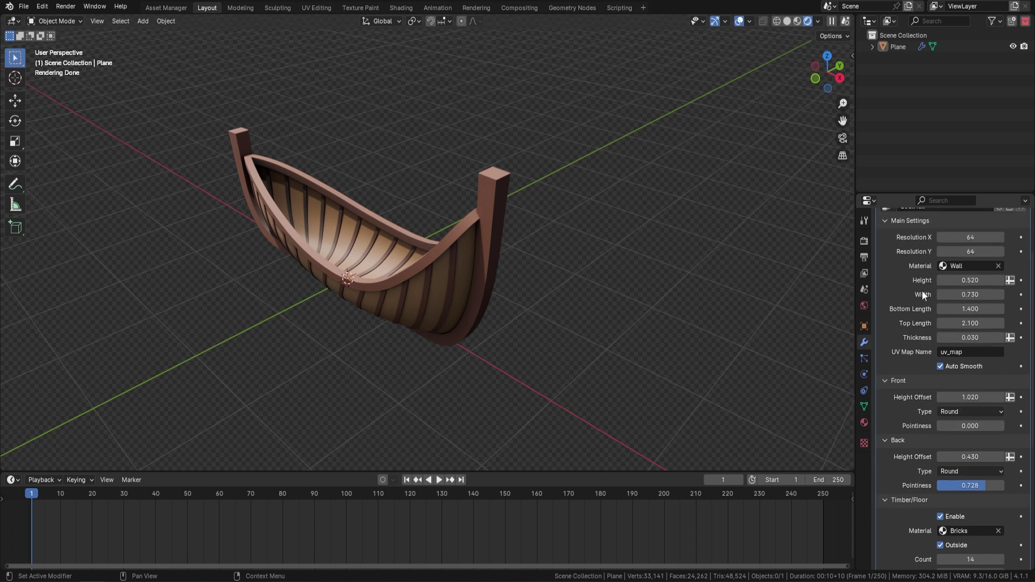
- Keyframe Width 0.730 and Height 0.790 at the first frame
{"action": "left_click", "coordinate": [1021, 294]}
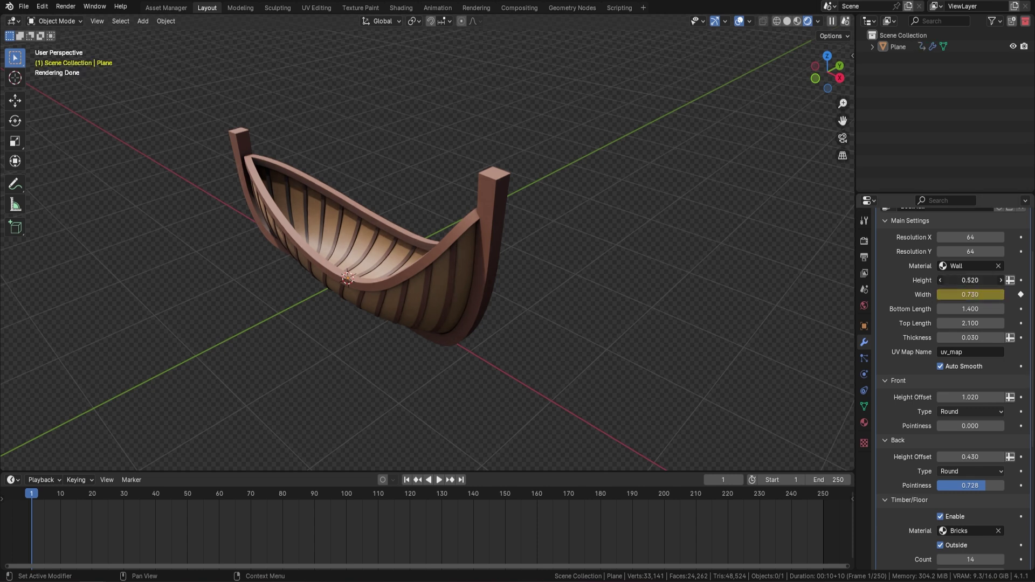
{"action": "left_click_drag", "start_coordinate": [965, 280], "coordinate": [975, 279]}
{"action": "left_click", "coordinate": [1020, 280]}
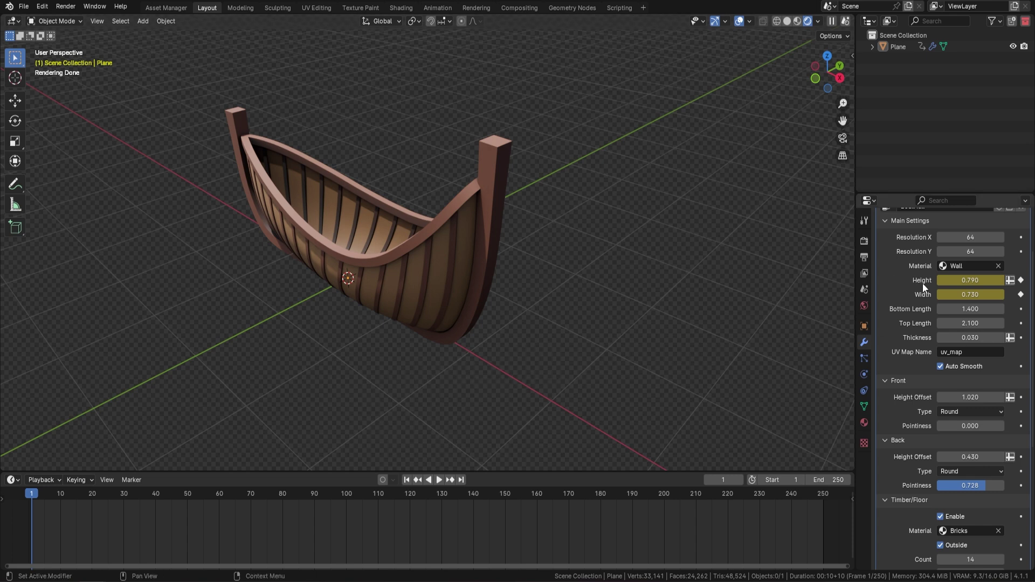
{"action": "left_click", "coordinate": [467, 278]}
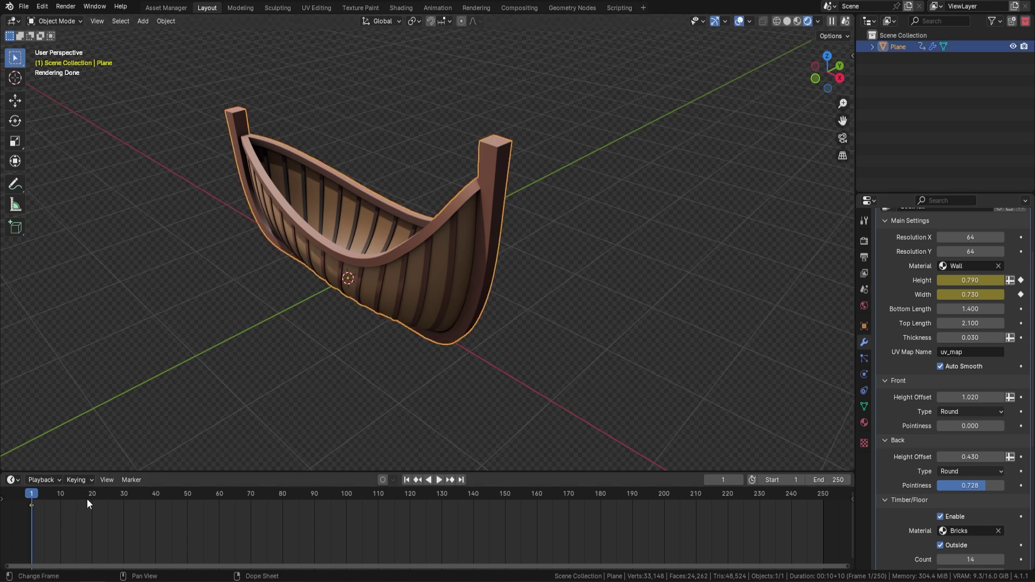
- At frame 80 keyframe Height 0.600 and Width 1.220, then play the animation from the start
{"action": "left_click_drag", "start_coordinate": [185, 495], "coordinate": [283, 496]}
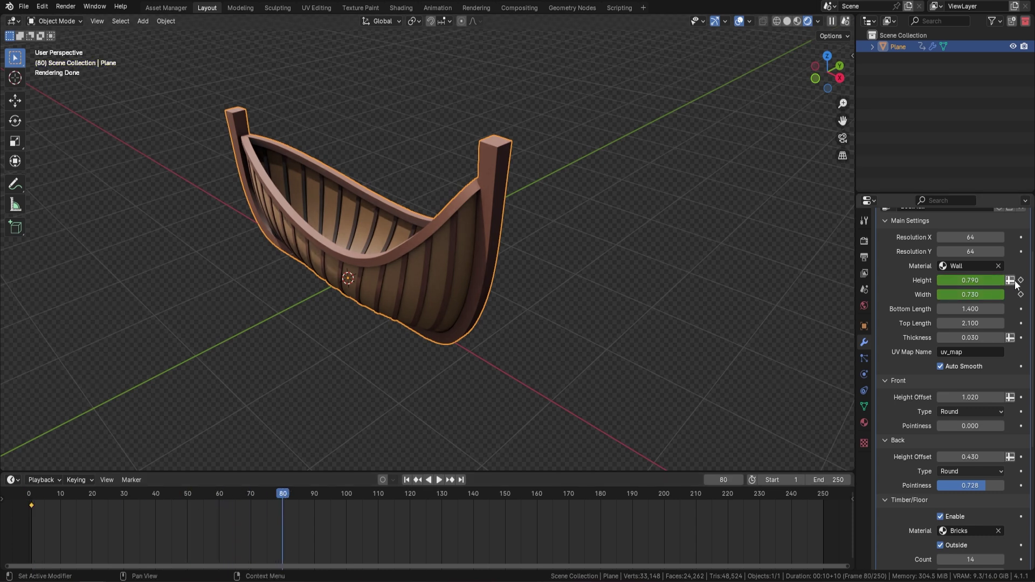
{"action": "left_click_drag", "start_coordinate": [980, 280], "coordinate": [1002, 295]}
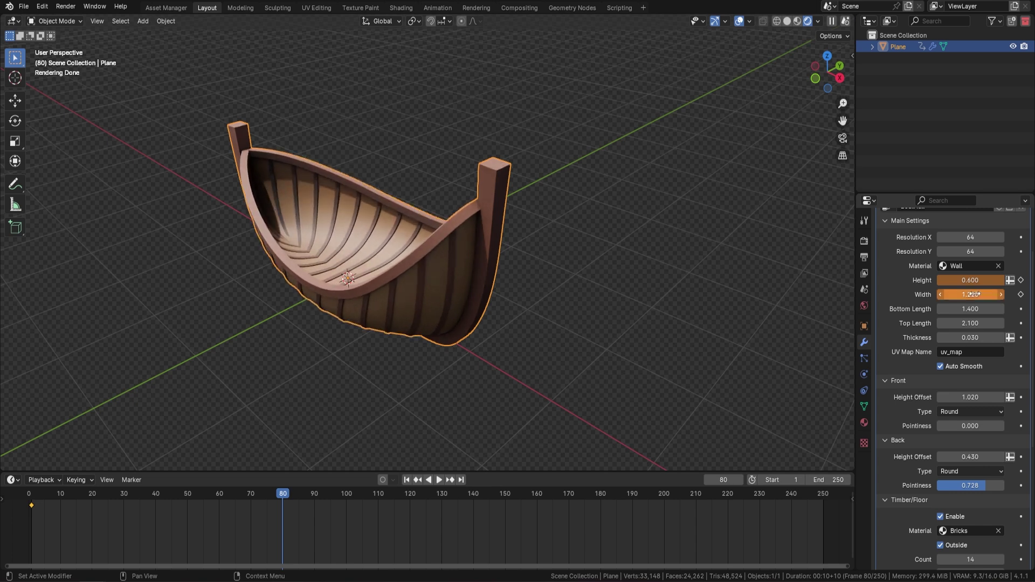
{"action": "left_click", "coordinate": [1020, 280]}
{"action": "left_click", "coordinate": [1020, 294]}
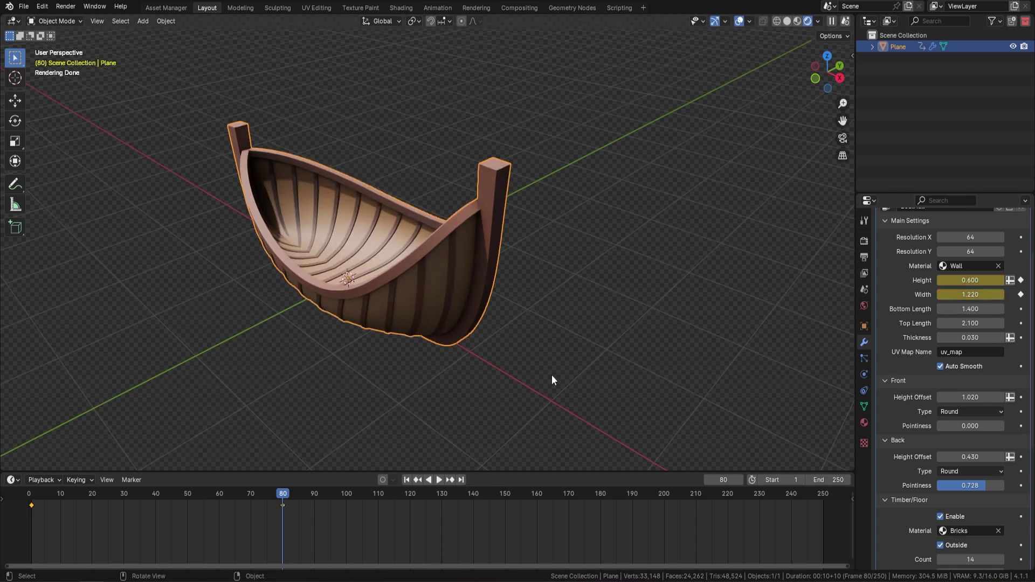
{"action": "left_click_drag", "start_coordinate": [280, 495], "coordinate": [8, 503]}
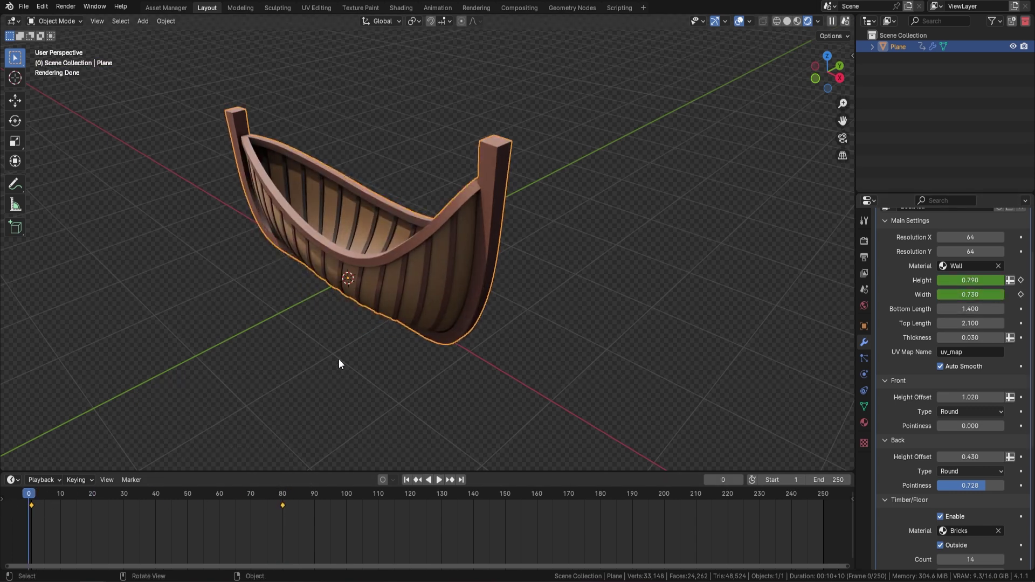
{"action": "key", "text": "space"}
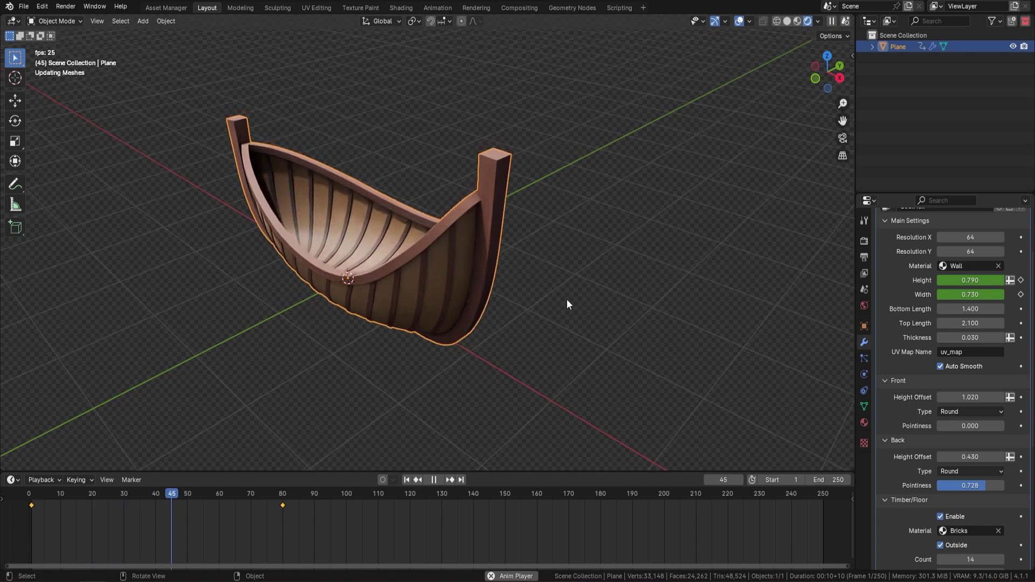
{"action": "key", "text": "space"}
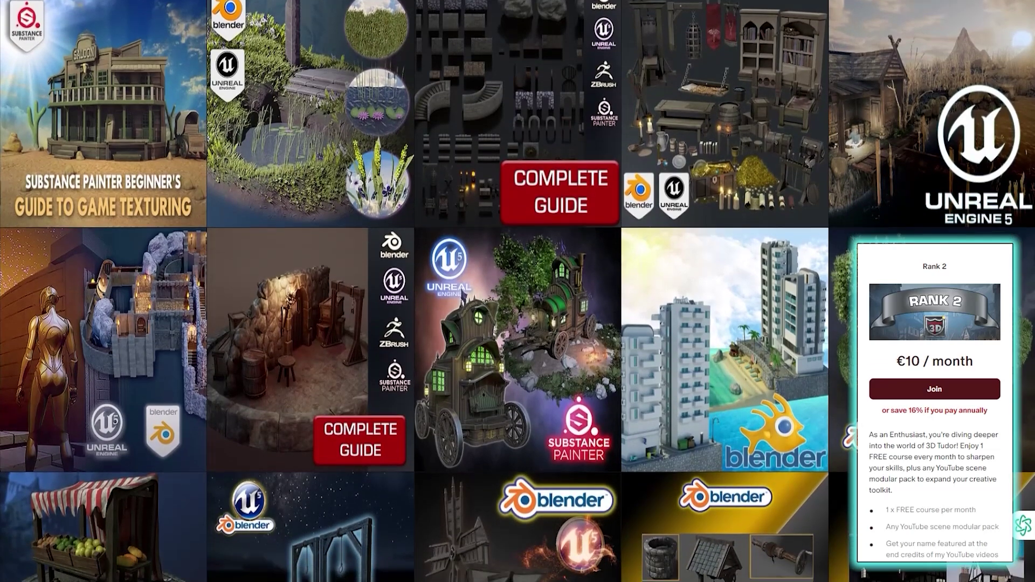
{"action": "scroll", "coordinate": [518, 291], "scroll_direction": "down", "scroll_amount": 2}
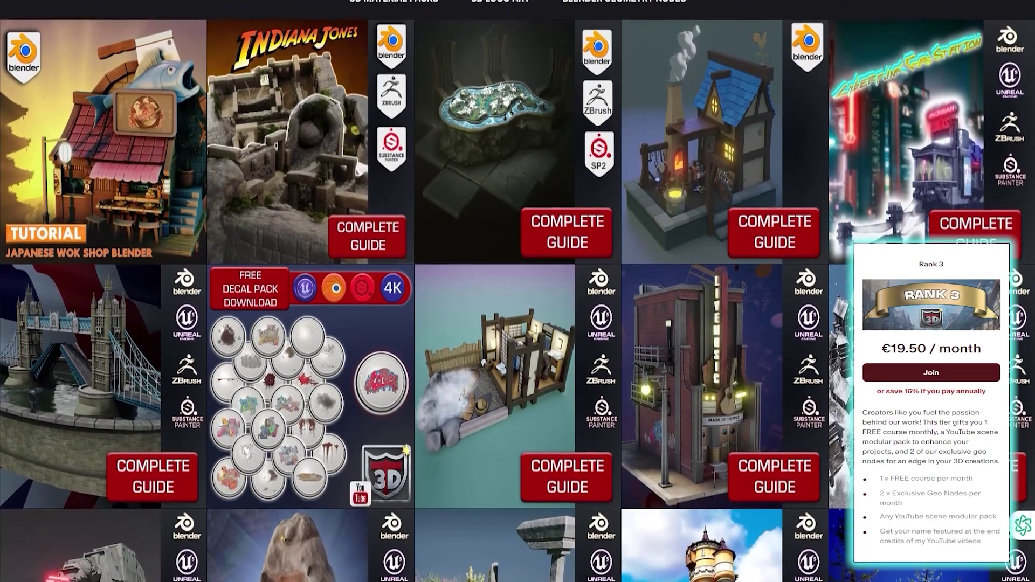
{"action": "scroll", "coordinate": [517, 292], "scroll_direction": "down", "scroll_amount": 1}
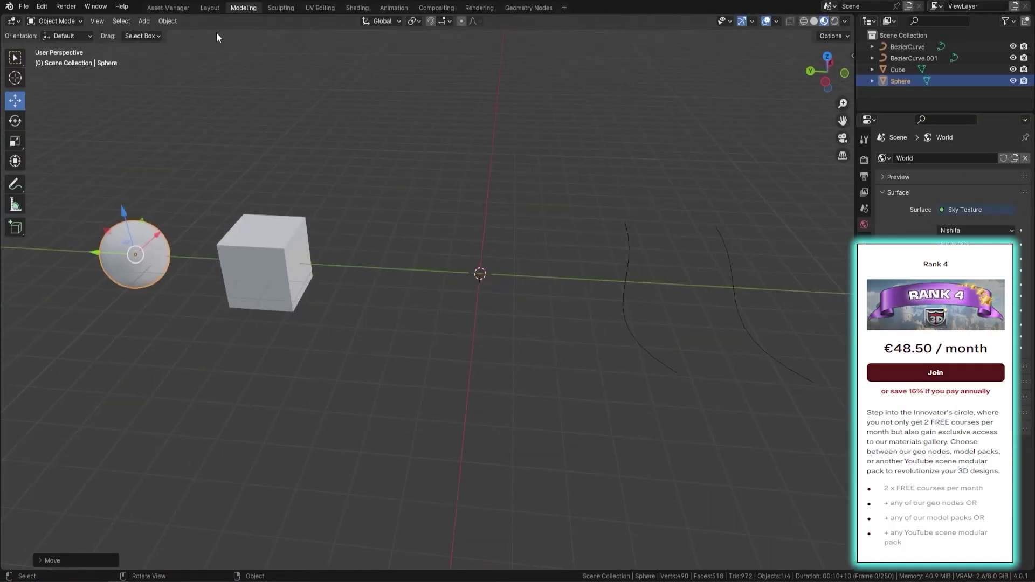
- Add the Wall asset along the curve and the Meadow plants onto the sphere from the Geometry Nodes library
{"action": "left_click", "coordinate": [168, 8]}
{"action": "left_click", "coordinate": [70, 432]}
{"action": "left_click", "coordinate": [60, 492]}
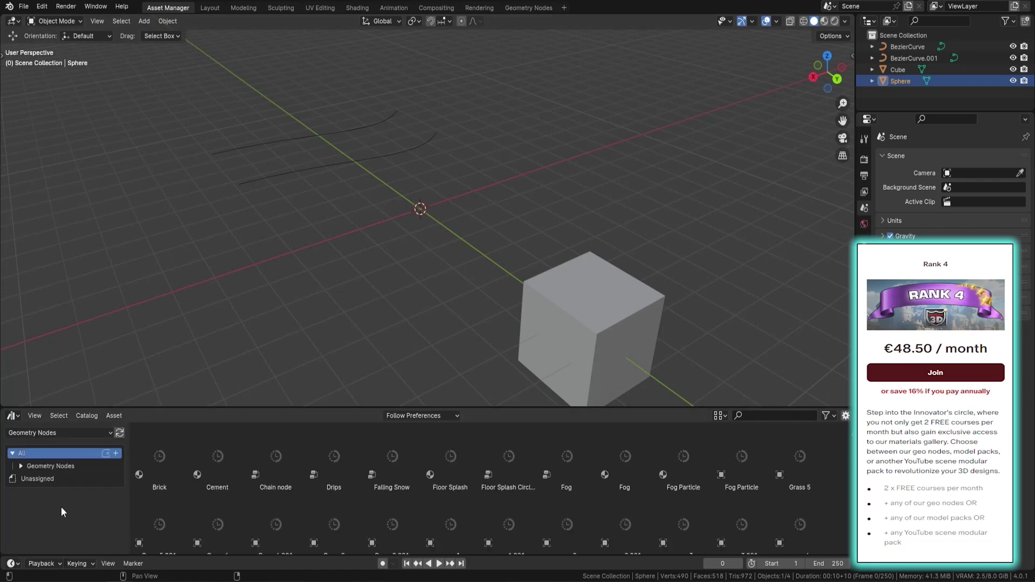
{"action": "left_click", "coordinate": [20, 466]}
{"action": "left_click", "coordinate": [33, 478]}
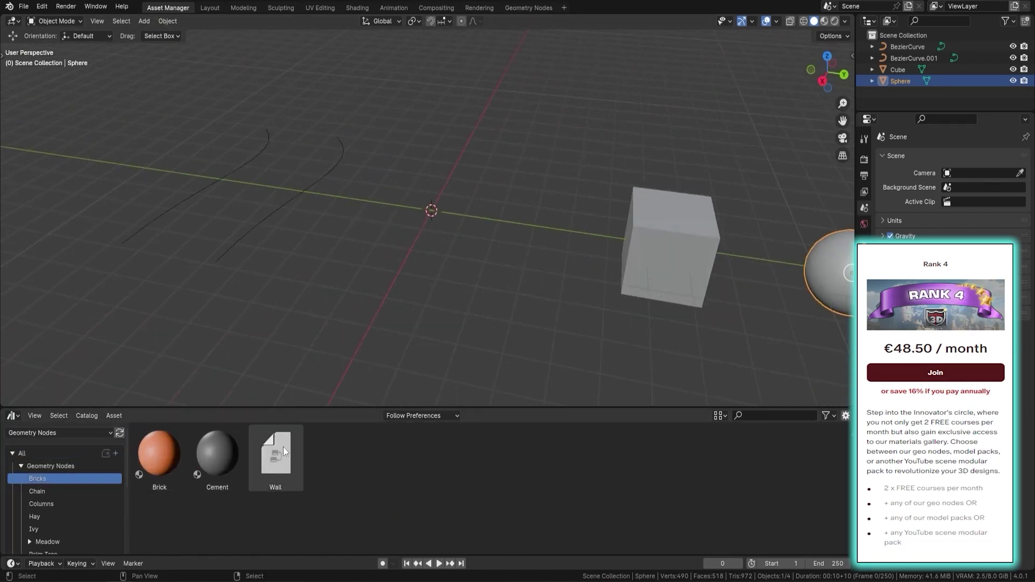
{"action": "left_click_drag", "start_coordinate": [283, 447], "coordinate": [279, 208]}
{"action": "middle_click_drag", "start_coordinate": [400, 229], "coordinate": [438, 268]}
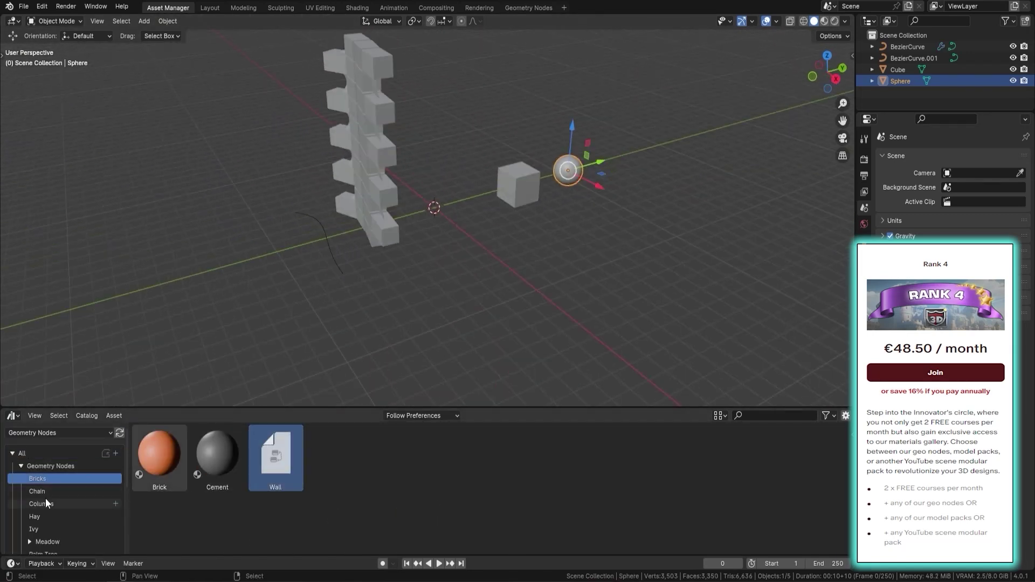
{"action": "left_click", "coordinate": [47, 542]}
{"action": "left_click_drag", "start_coordinate": [161, 455], "coordinate": [566, 170]}
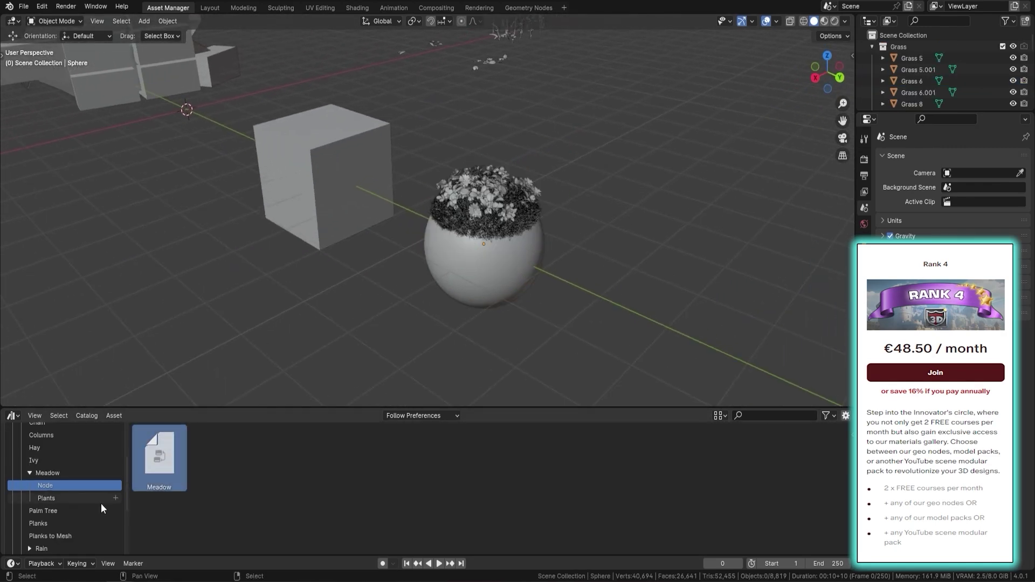
- Apply the Bricks material to the first sphere and a Cloth & Weave material to another
{"action": "left_click", "coordinate": [71, 519]}
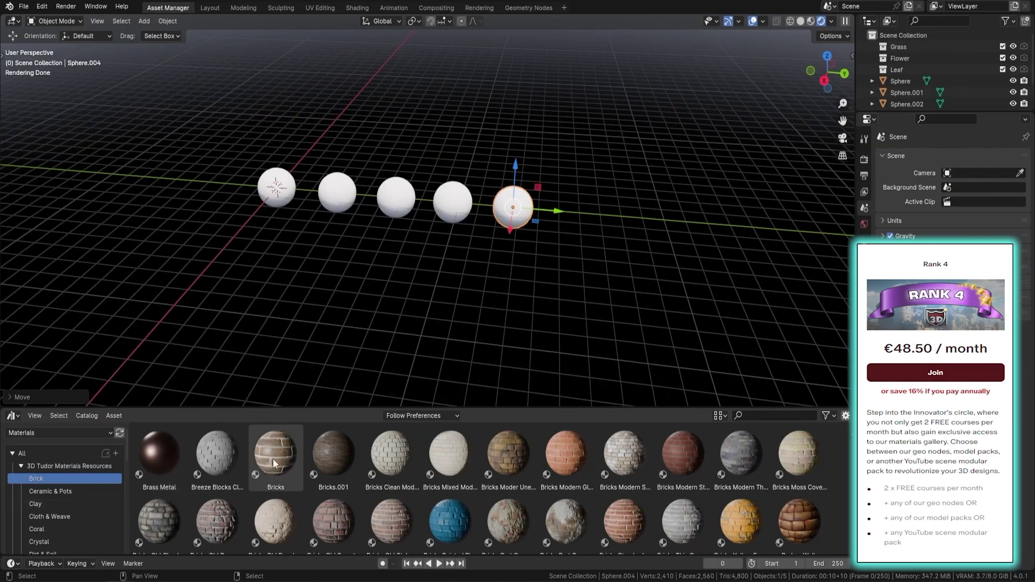
{"action": "left_click_drag", "start_coordinate": [274, 463], "coordinate": [276, 188]}
{"action": "scroll", "coordinate": [276, 188], "scroll_direction": "up", "scroll_amount": 4}
{"action": "left_click", "coordinate": [48, 517]}
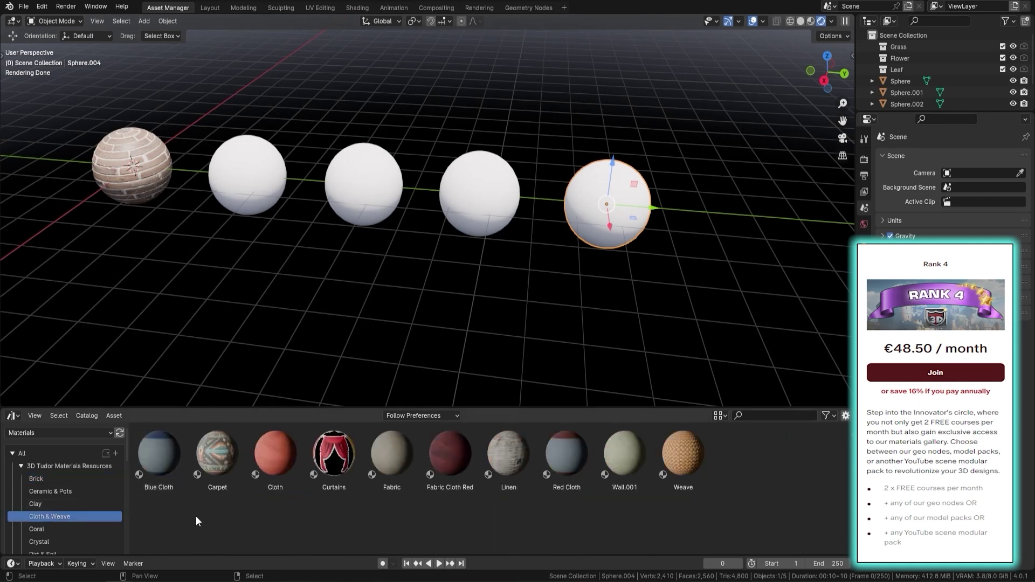
{"action": "left_click_drag", "start_coordinate": [683, 452], "coordinate": [247, 175]}
- Apply a Crystal material and a Water & Ocean material to two more spheres
{"action": "scroll", "coordinate": [65, 496], "scroll_direction": "down", "scroll_amount": 3}
{"action": "left_click", "coordinate": [39, 496]}
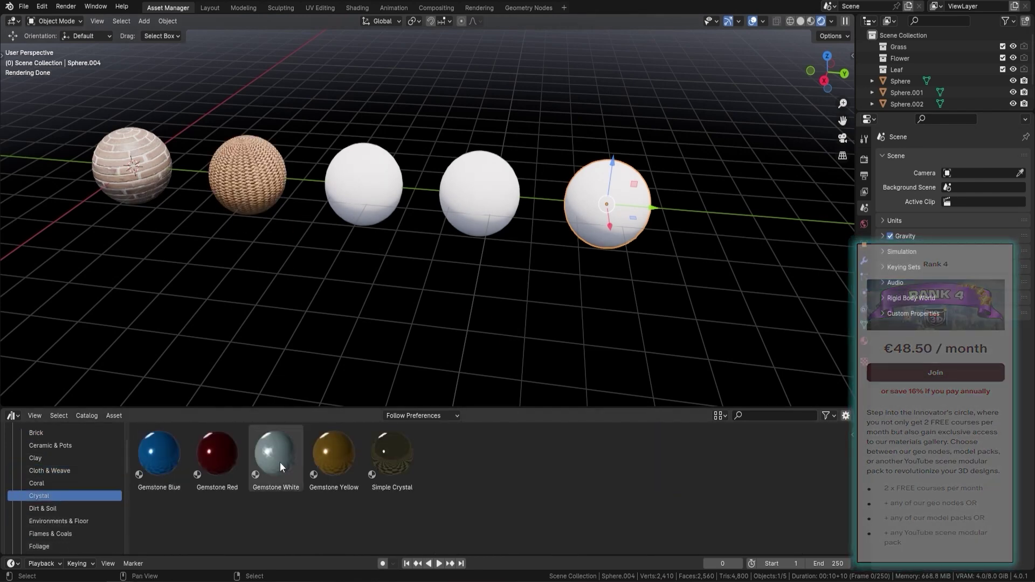
{"action": "left_click_drag", "start_coordinate": [280, 467], "coordinate": [364, 184]}
{"action": "scroll", "coordinate": [74, 536], "scroll_direction": "down", "scroll_amount": 6}
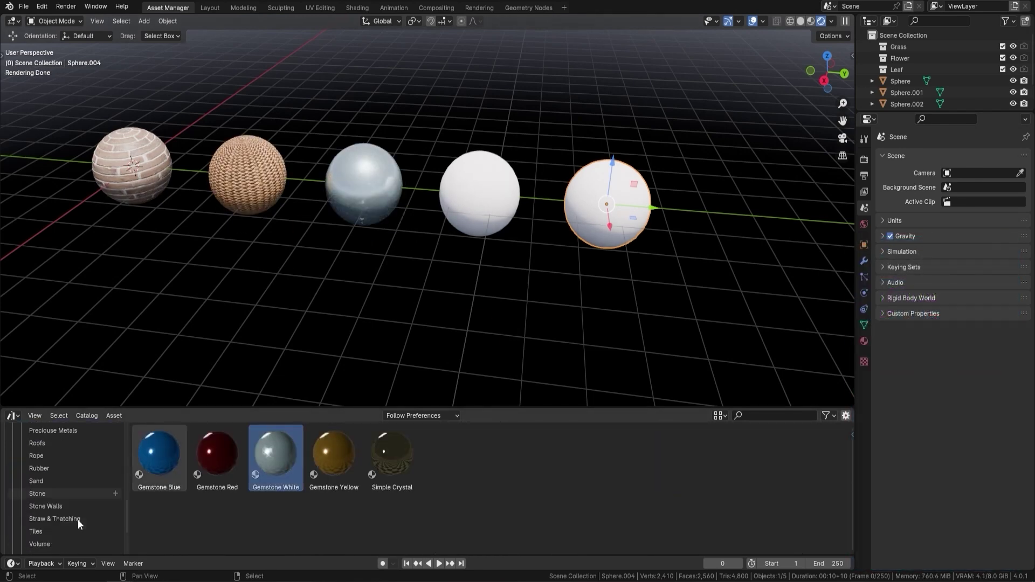
{"action": "scroll", "coordinate": [77, 520], "scroll_direction": "down", "scroll_amount": 5}
{"action": "left_click", "coordinate": [54, 503]}
{"action": "left_click_drag", "start_coordinate": [275, 457], "coordinate": [475, 211]}
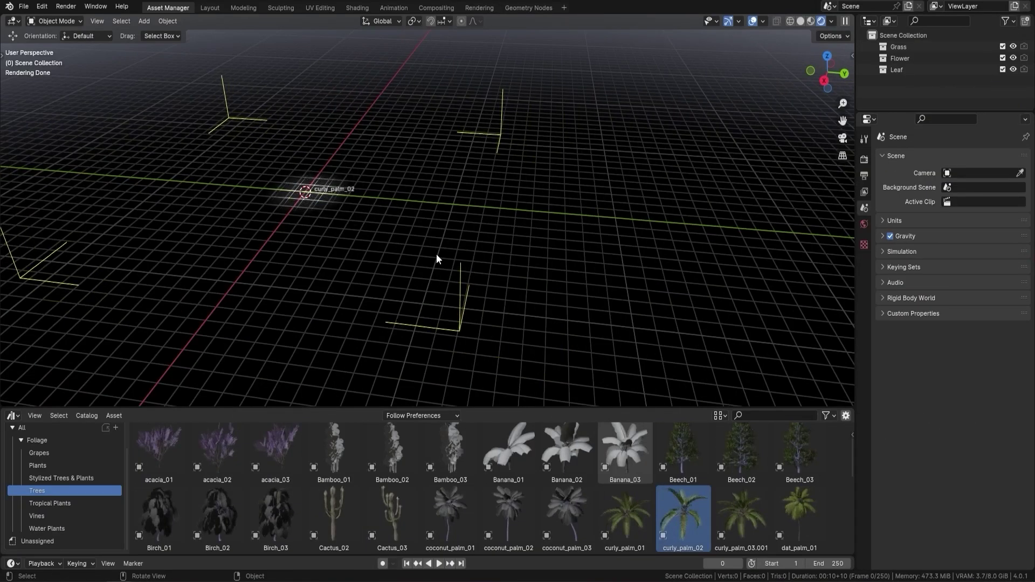
- Place the Beech_02 and acacia_02 trees in the scene beside the others
{"action": "left_click_drag", "start_coordinate": [741, 453], "coordinate": [603, 228]}
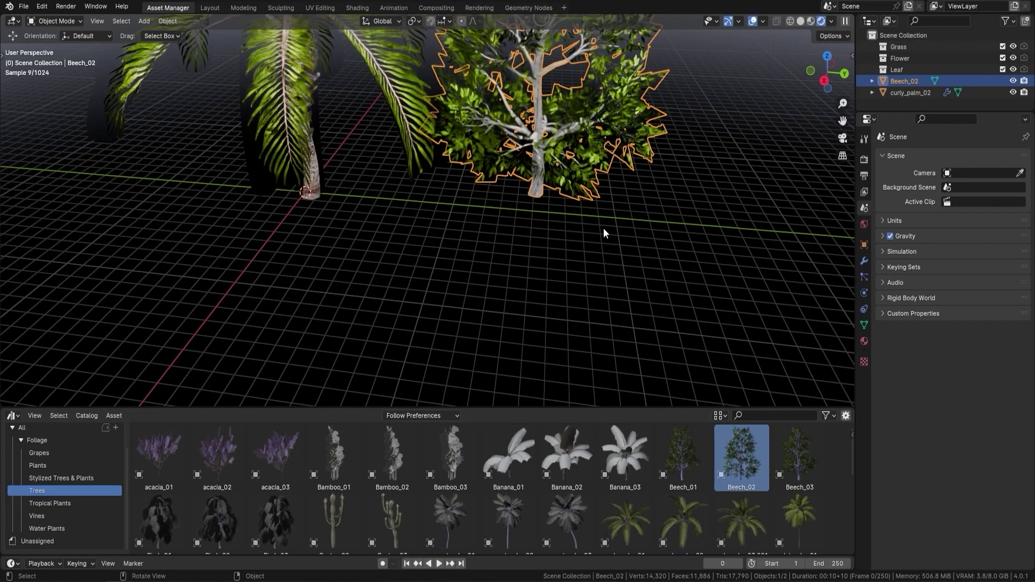
{"action": "scroll", "coordinate": [603, 233], "scroll_direction": "down", "scroll_amount": 5}
{"action": "left_click_drag", "start_coordinate": [218, 453], "coordinate": [580, 292]}
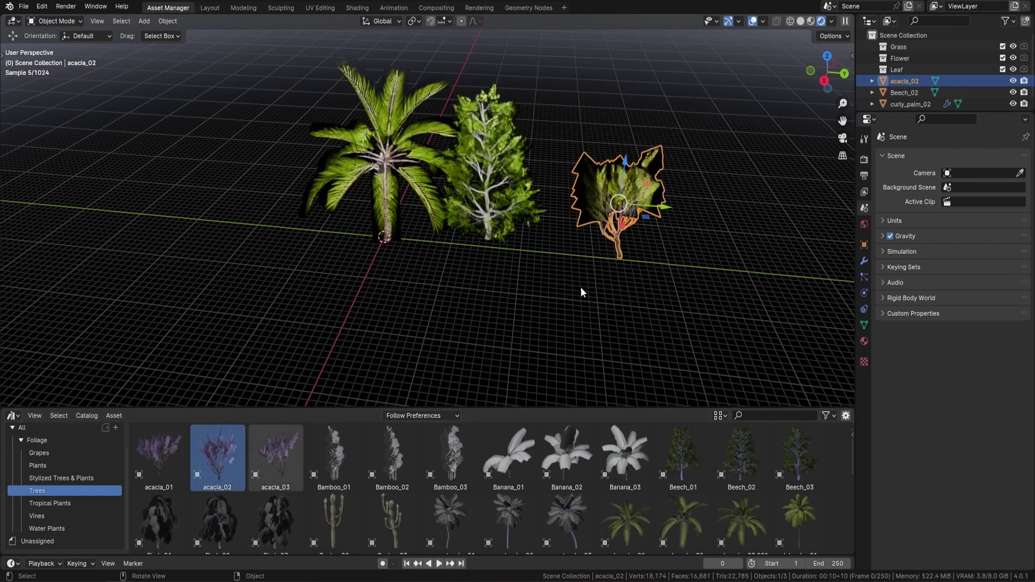